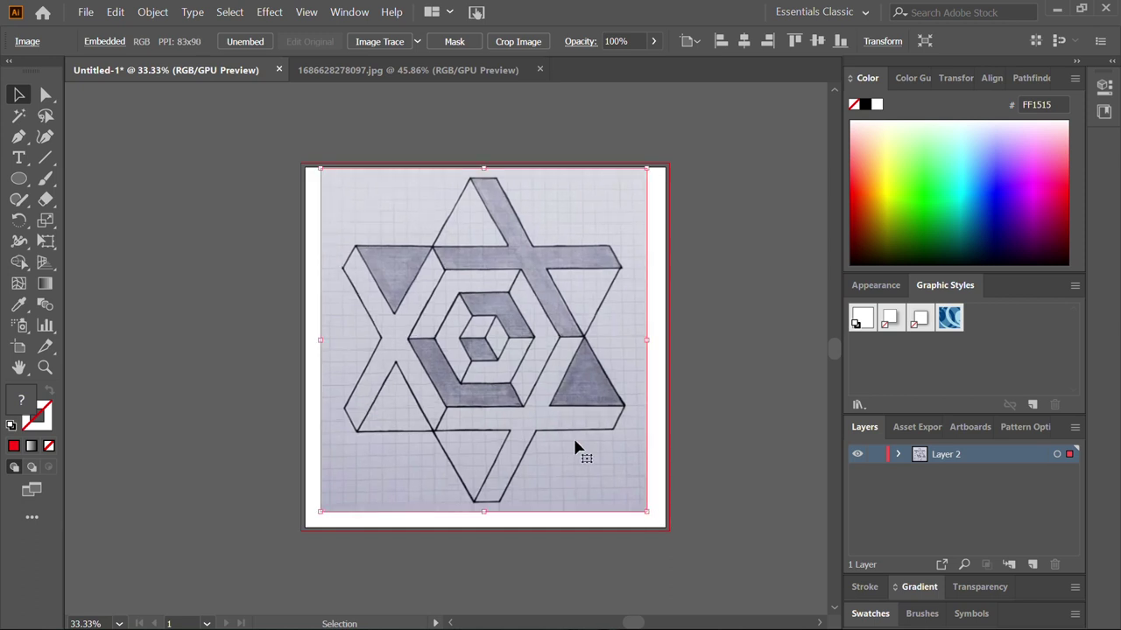
Draw a black 1 pt line extending the star's upper-left rising edge over the sketch and copy it onto the parallel edges.
drag(526, 392, 528, 399)
click(46, 158)
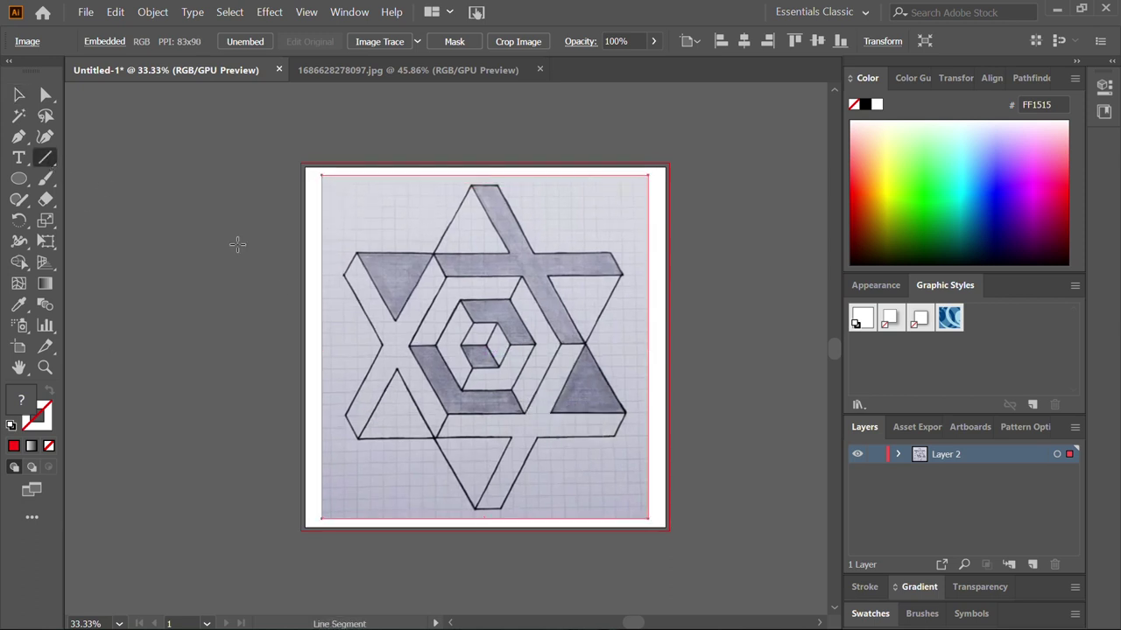
drag(344, 417, 480, 166)
drag(344, 421, 312, 473)
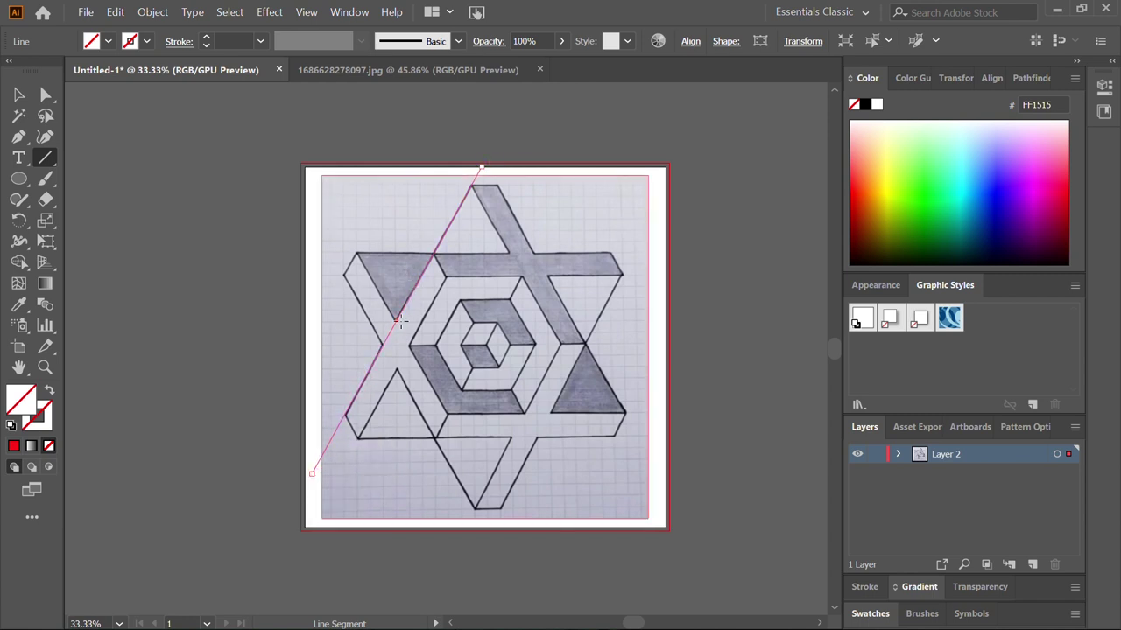
click(147, 41)
click(48, 72)
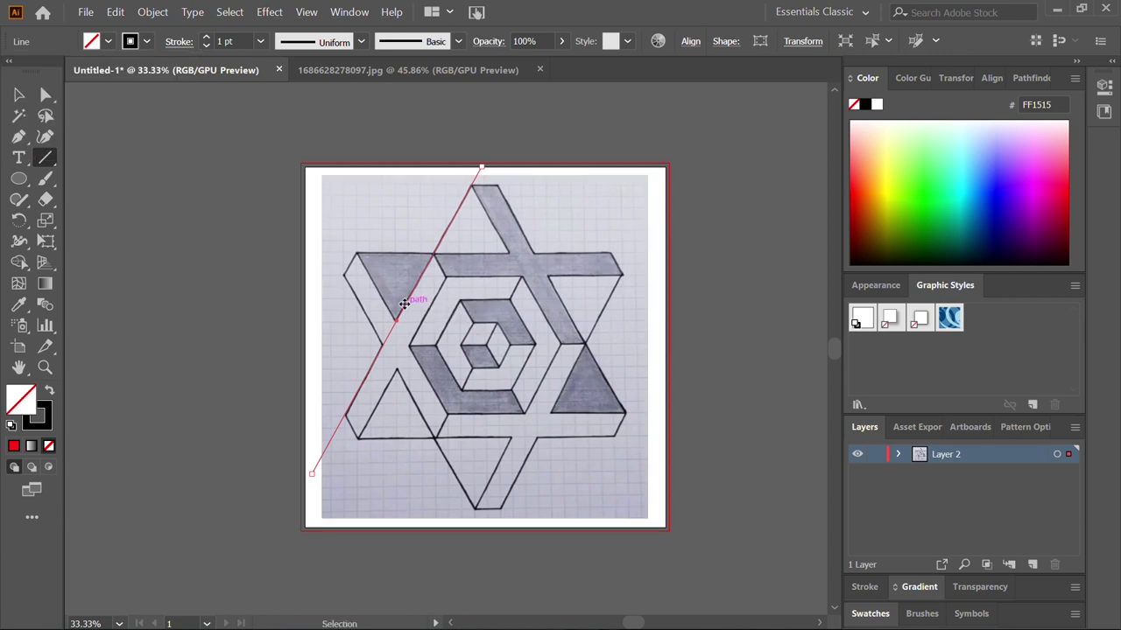
drag(404, 303, 562, 399)
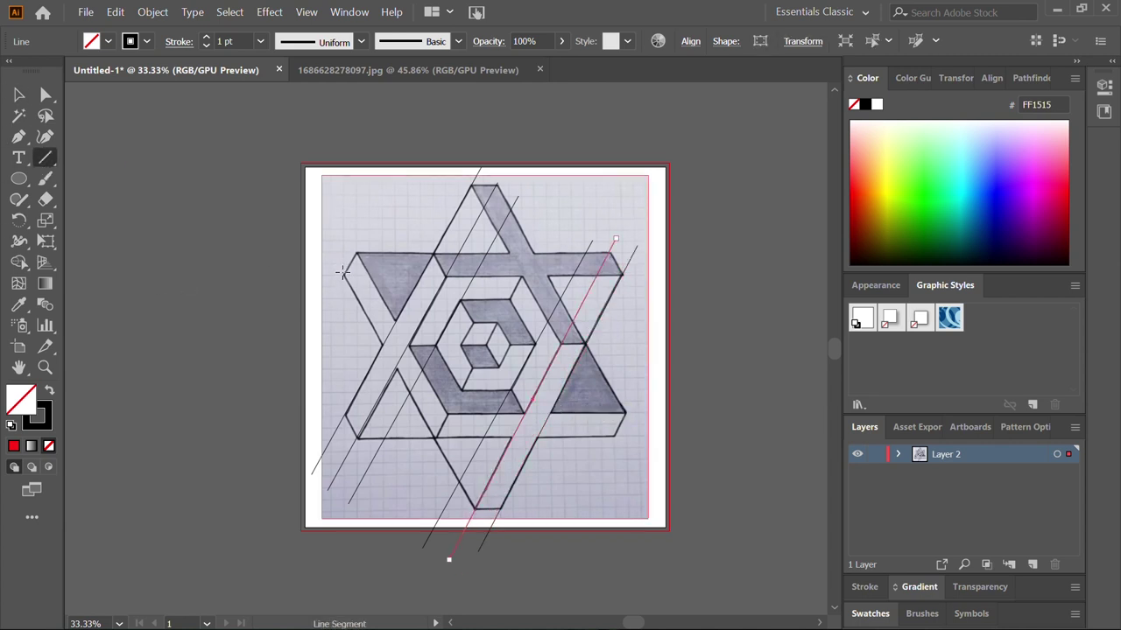
Draw a line along the star's lower-left falling edge and copy it onto the other edges slanting the same way.
drag(342, 272, 515, 581)
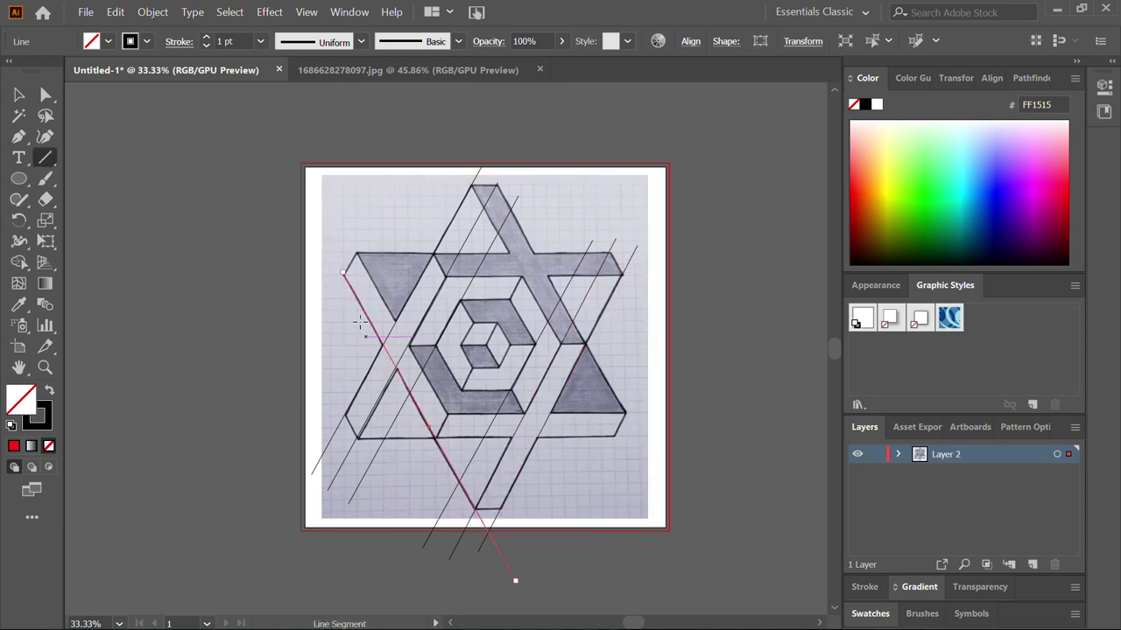
drag(342, 273, 326, 245)
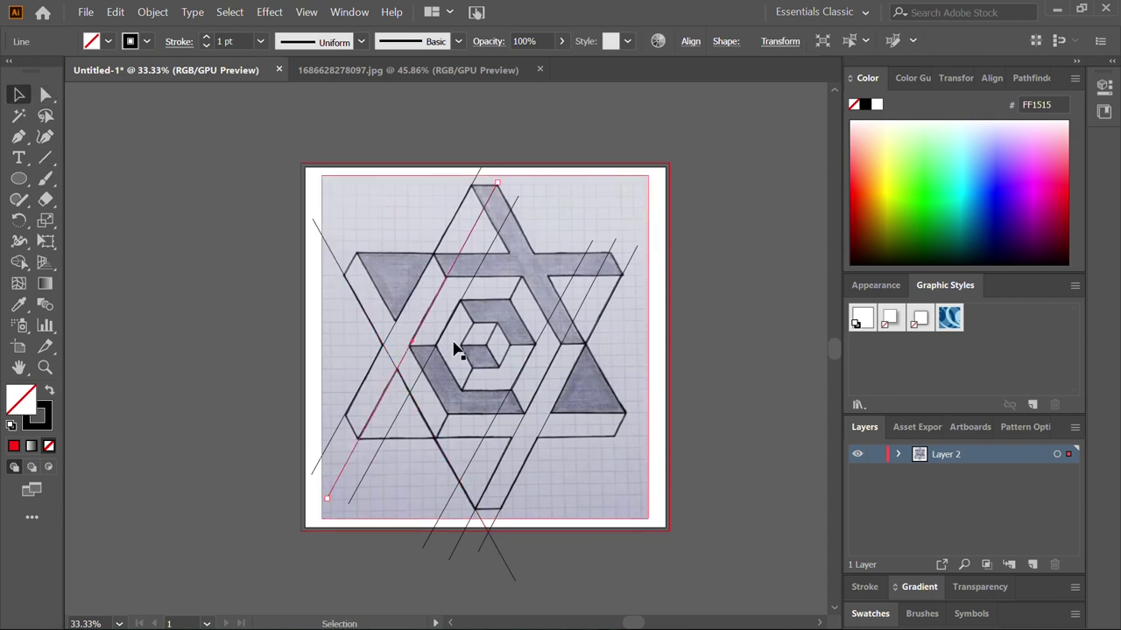
drag(394, 356, 351, 426)
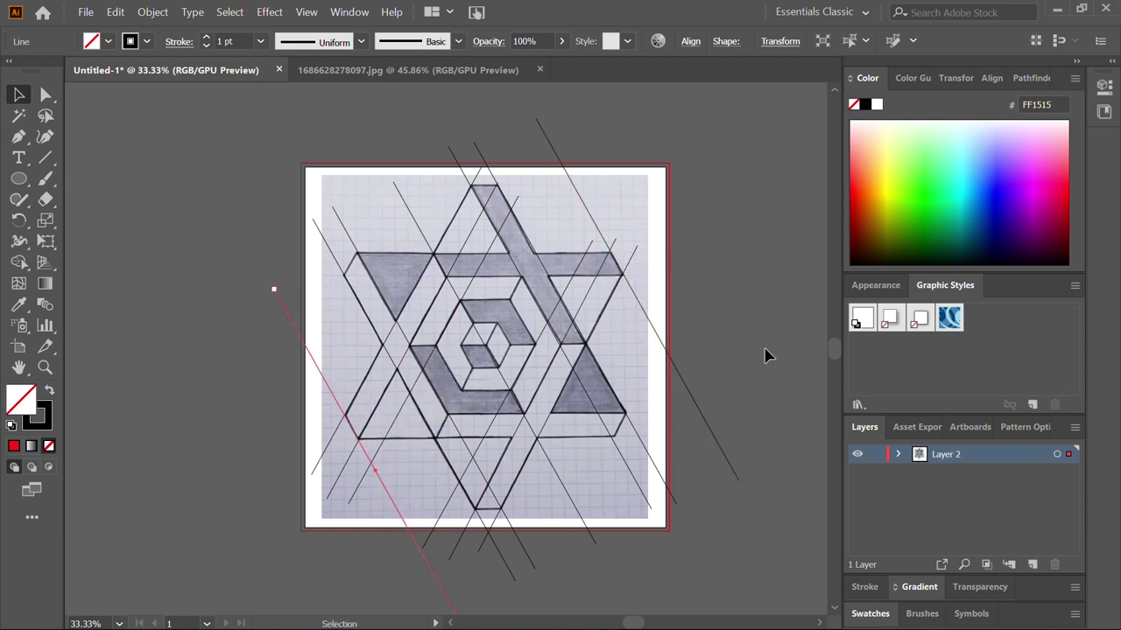
Draw a line along the star's lower horizontal edge and copy it onto the other horizontal edges of the sketch.
click(47, 161)
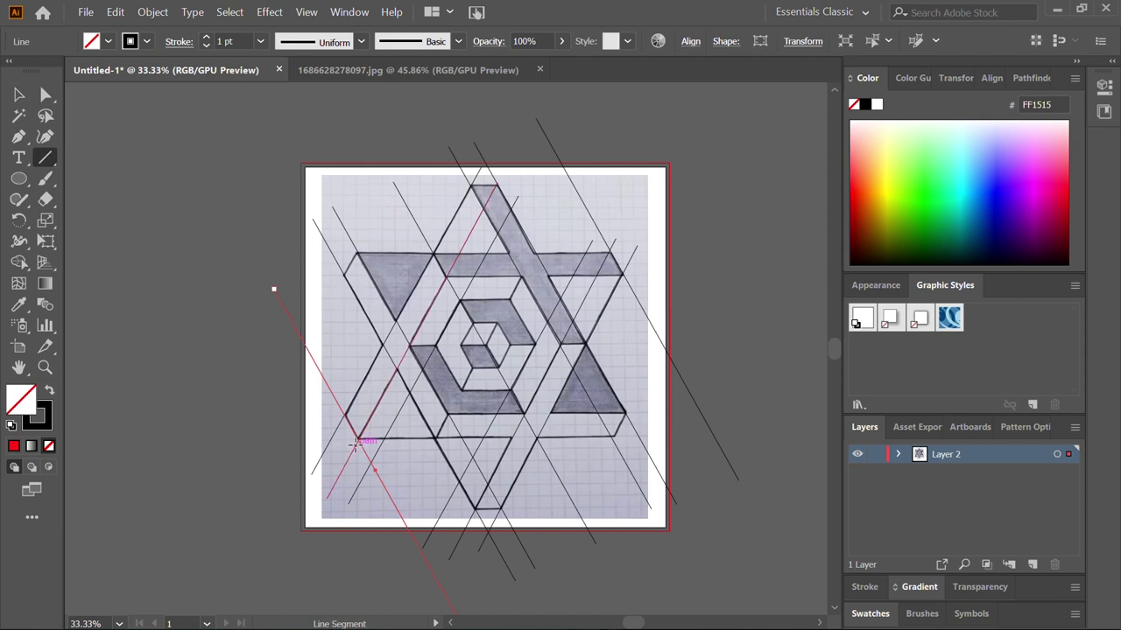
drag(358, 438, 280, 441)
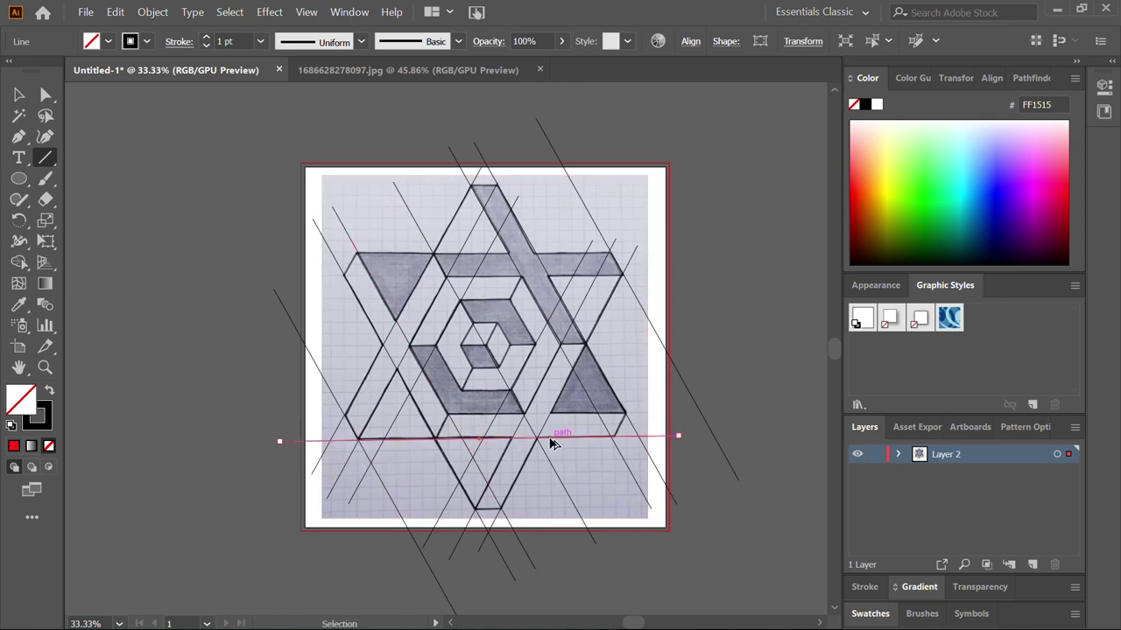
mouse_move(550, 443)
mouse_down()
mouse_move(551, 281)
mouse_move(567, 253)
mouse_up()
Draw a rising diagonal through the sketch's centre and trace the inner hexagon's lower-left and upper-right edges with line segments.
mouse_move(426, 455)
mouse_down()
mouse_move(561, 229)
mouse_move(570, 189)
mouse_move(398, 503)
mouse_move(407, 508)
mouse_move(406, 494)
mouse_up()
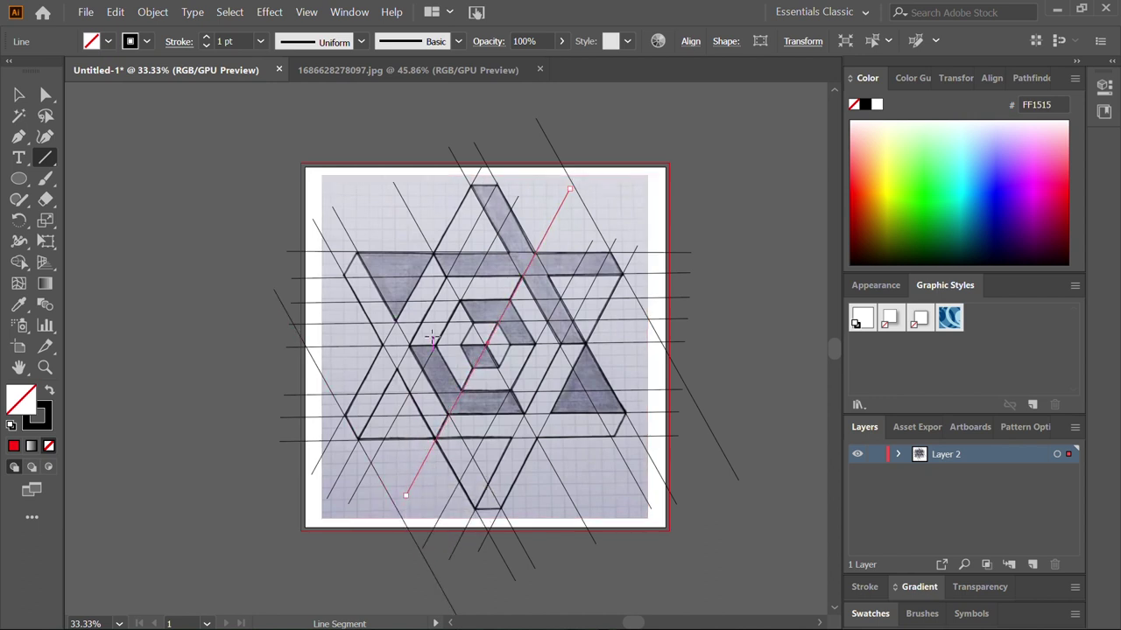
drag(434, 338, 481, 421)
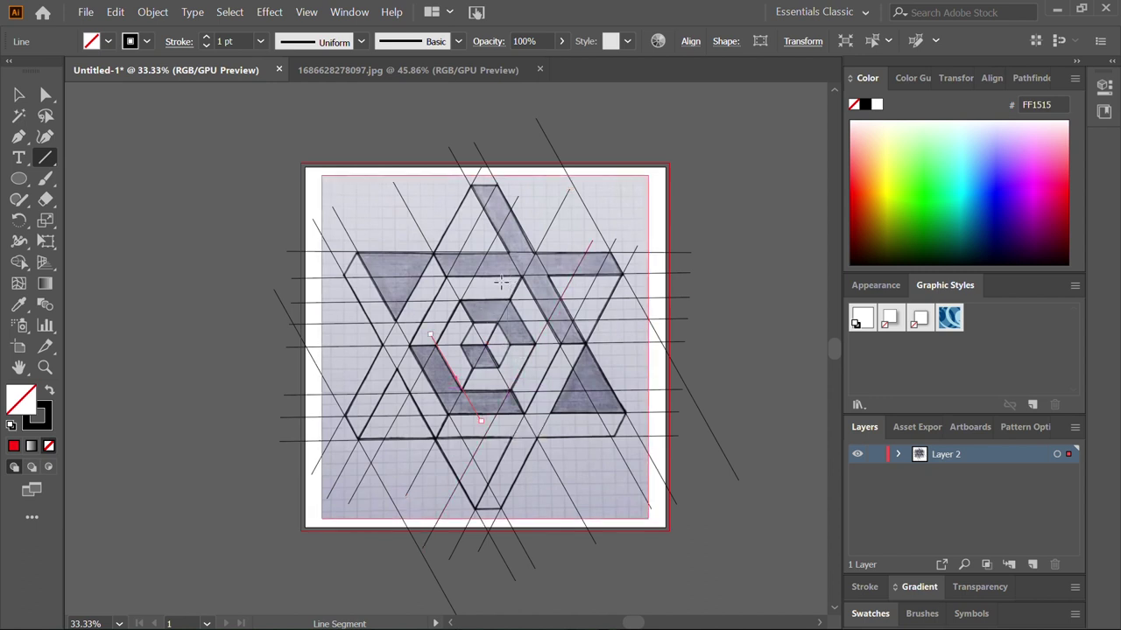
drag(506, 282, 548, 362)
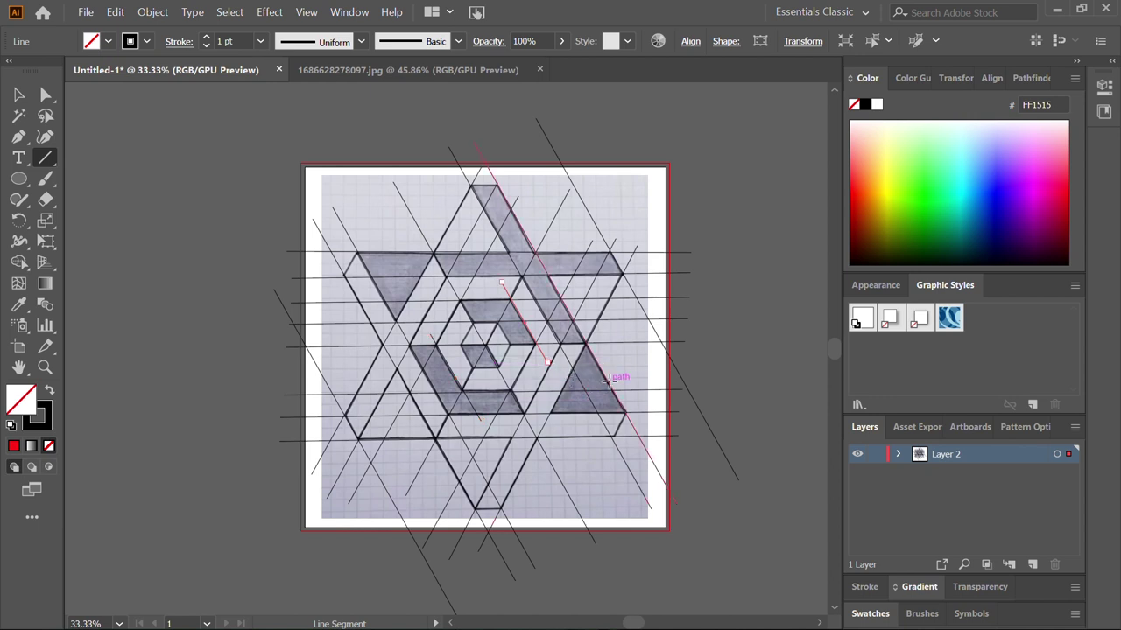
Trace the short end edges at the star's lower-right, upper-left and bottom tips with line segments.
mouse_move(635, 400)
mouse_down()
mouse_move(618, 451)
mouse_move(600, 462)
mouse_up()
drag(635, 401, 638, 390)
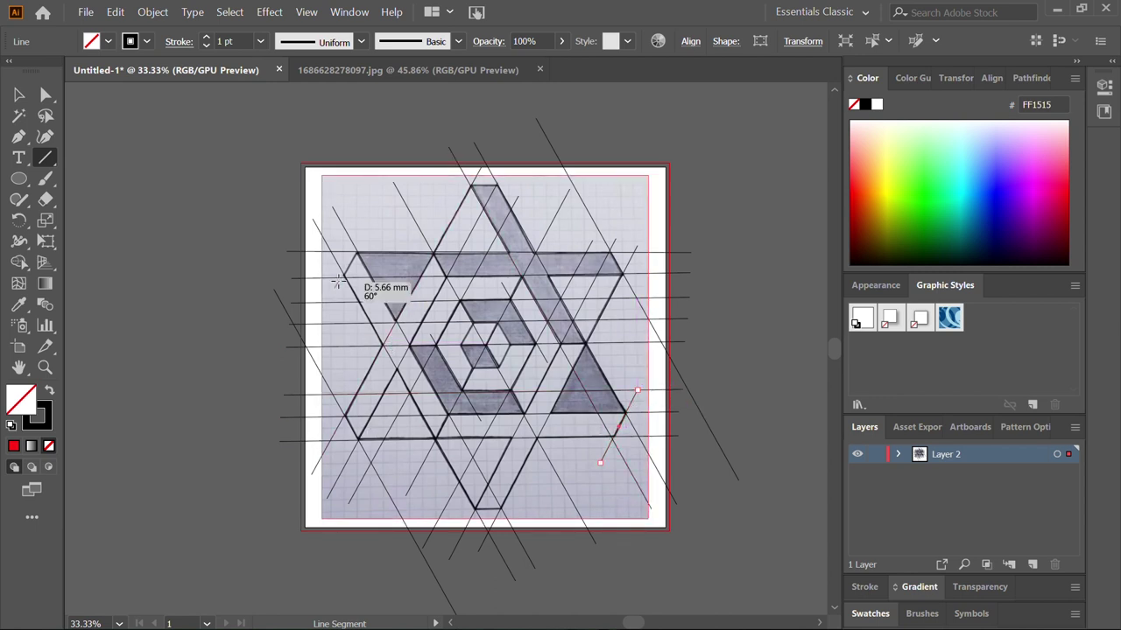
drag(337, 283, 375, 221)
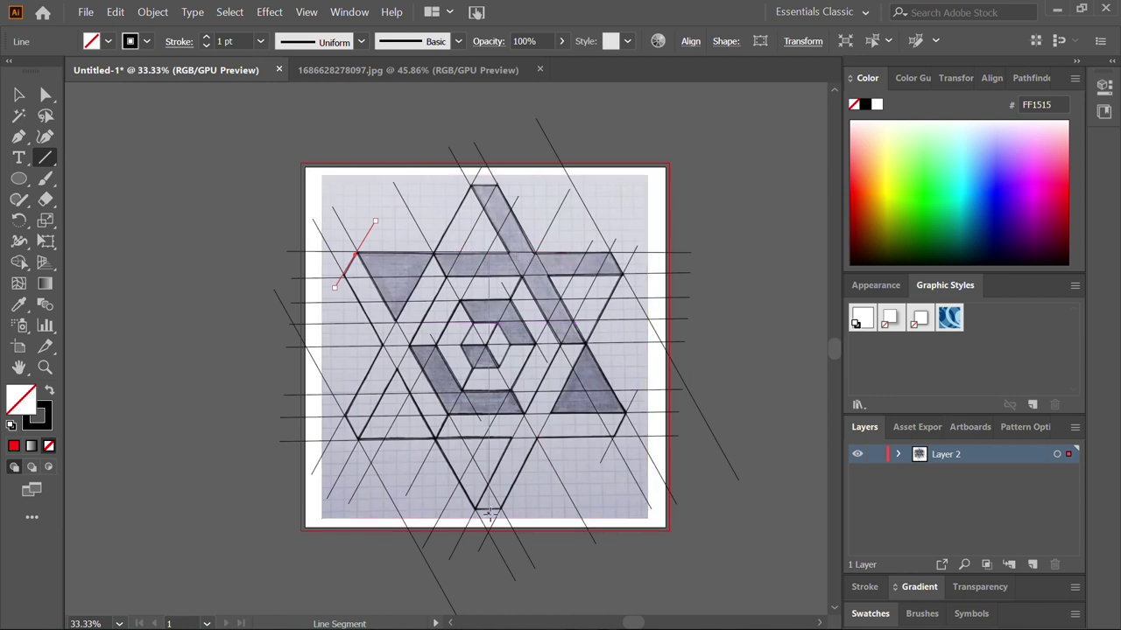
drag(488, 510, 429, 508)
drag(516, 508, 532, 510)
drag(426, 512, 364, 513)
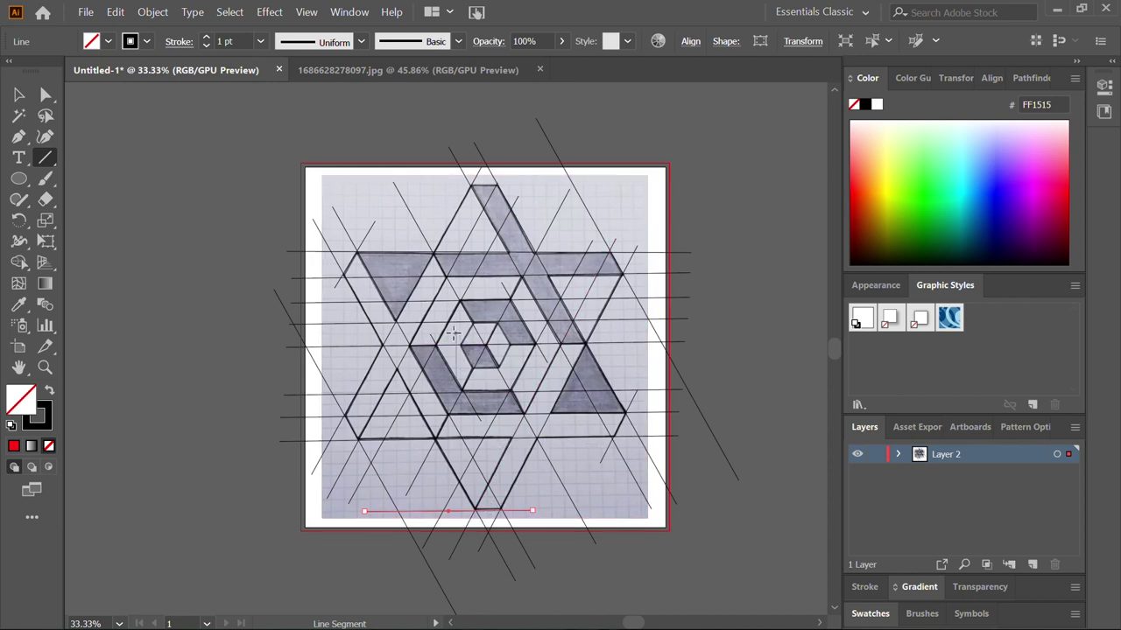
Trace the small central cube's slanted edges and its lower horizontal edge with line segments.
drag(455, 333, 507, 344)
key(v)
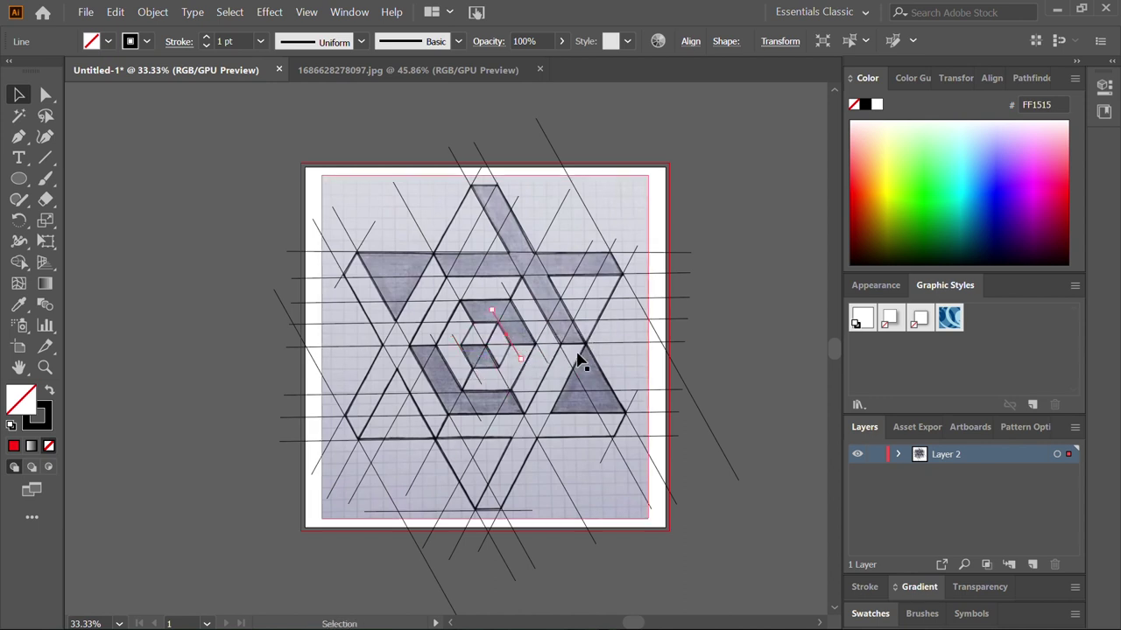
click(45, 157)
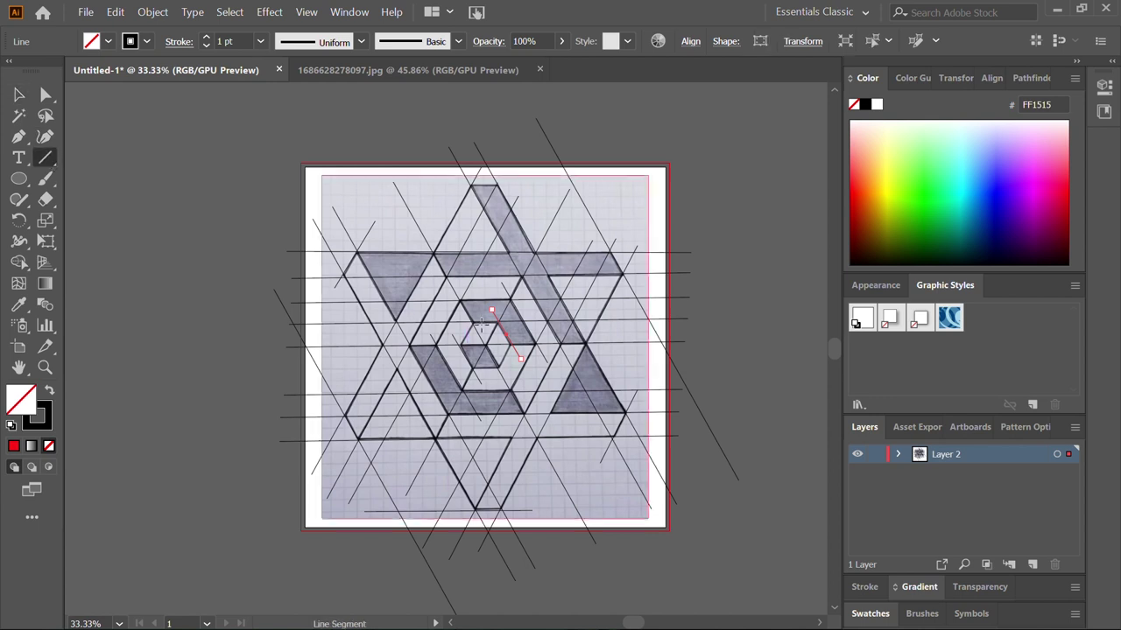
drag(457, 350, 487, 297)
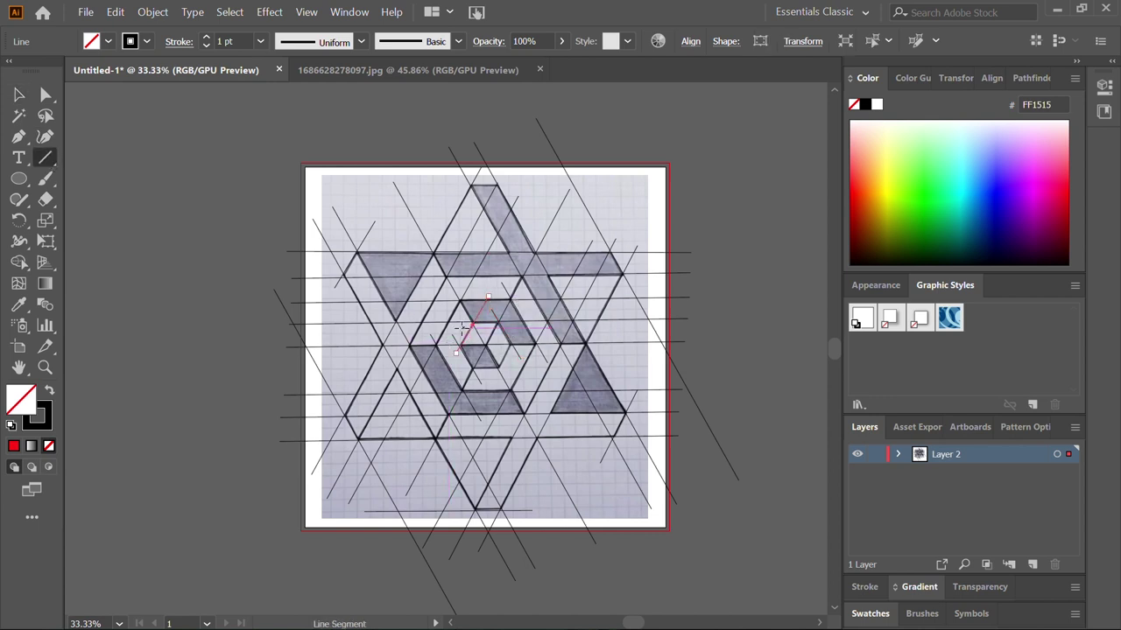
key(v)
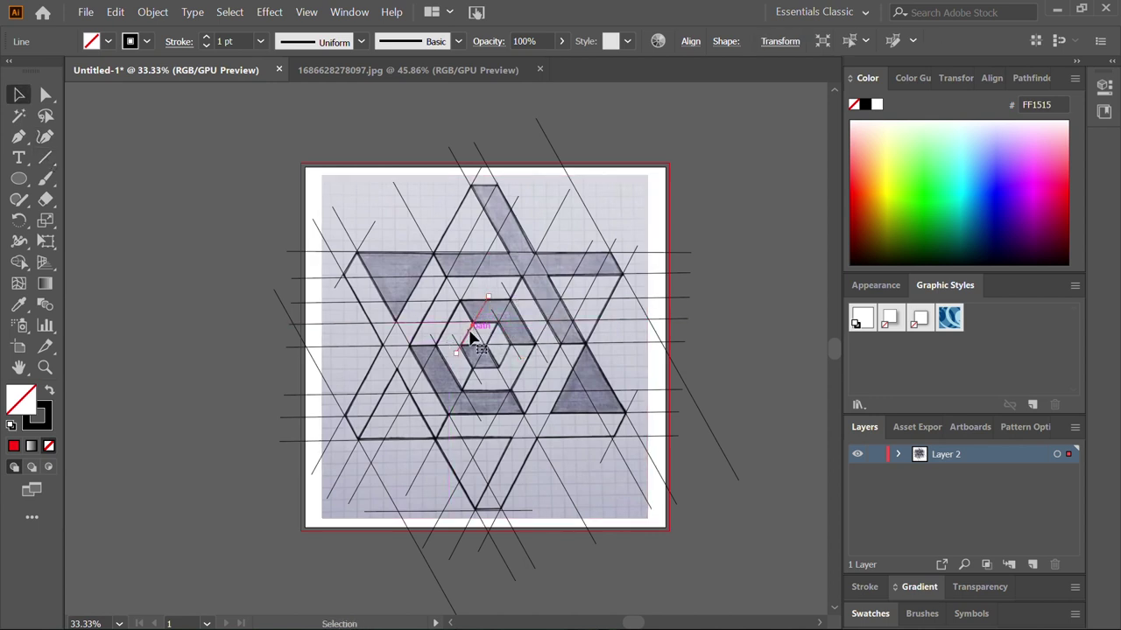
drag(473, 337, 504, 370)
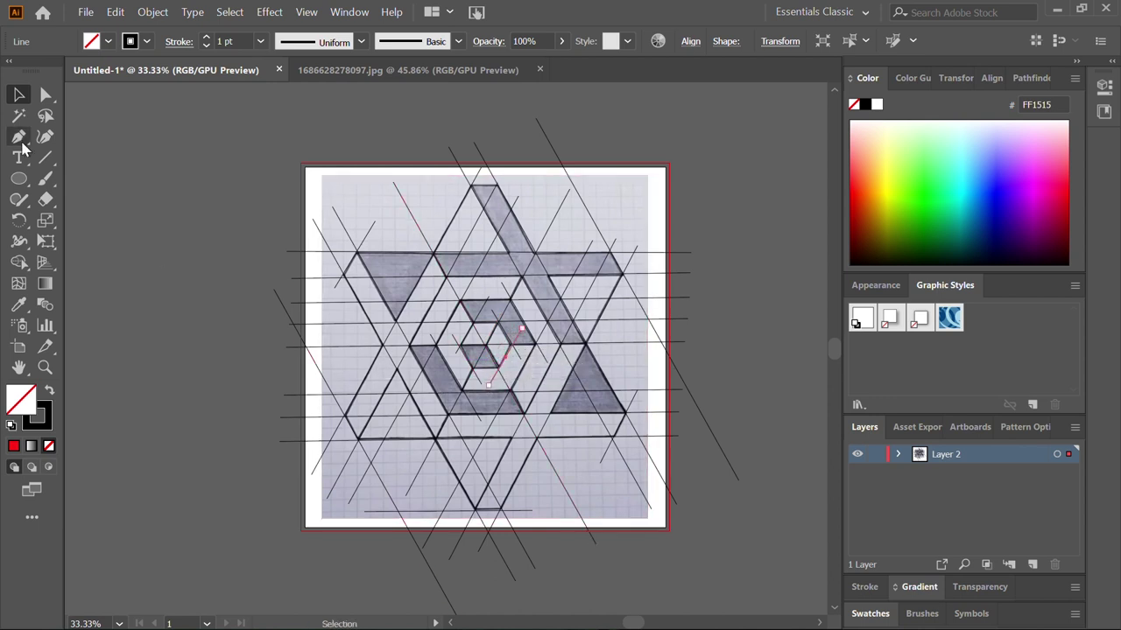
click(45, 158)
drag(462, 366, 541, 368)
drag(464, 373, 455, 369)
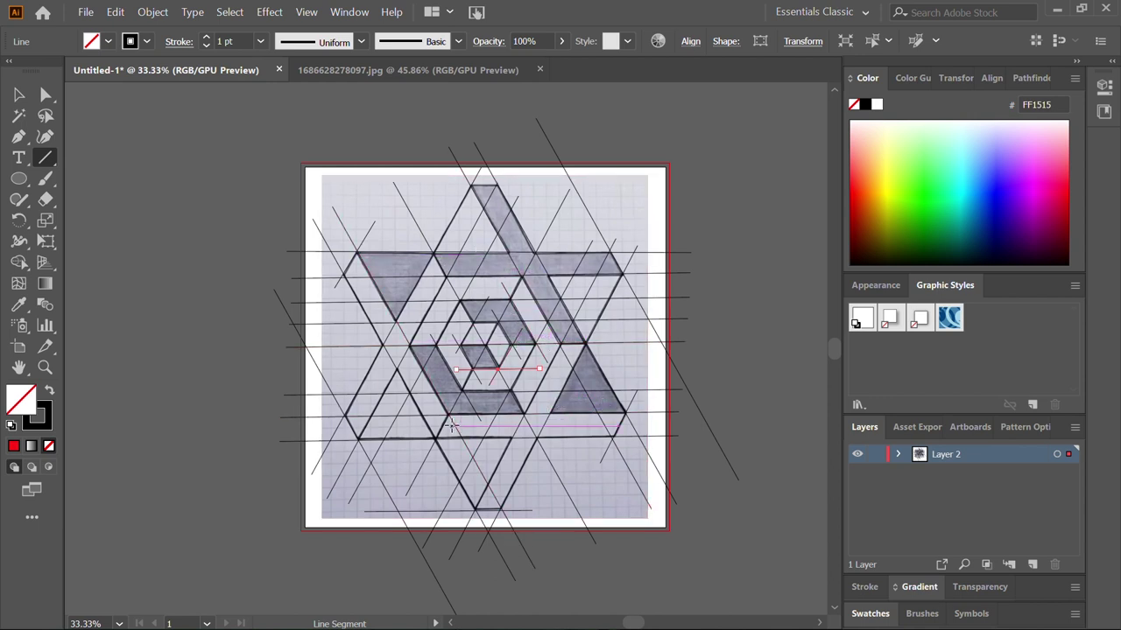
Select all the traced lines without the sketch image and group them.
click(19, 94)
key(ctrl+a)
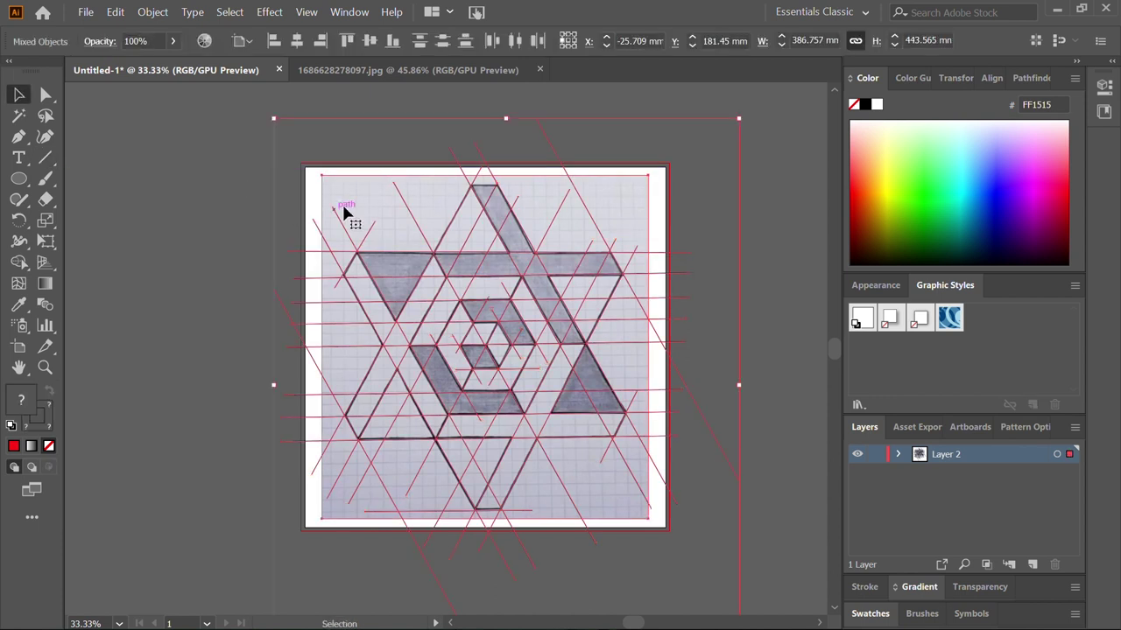
right_click(445, 290)
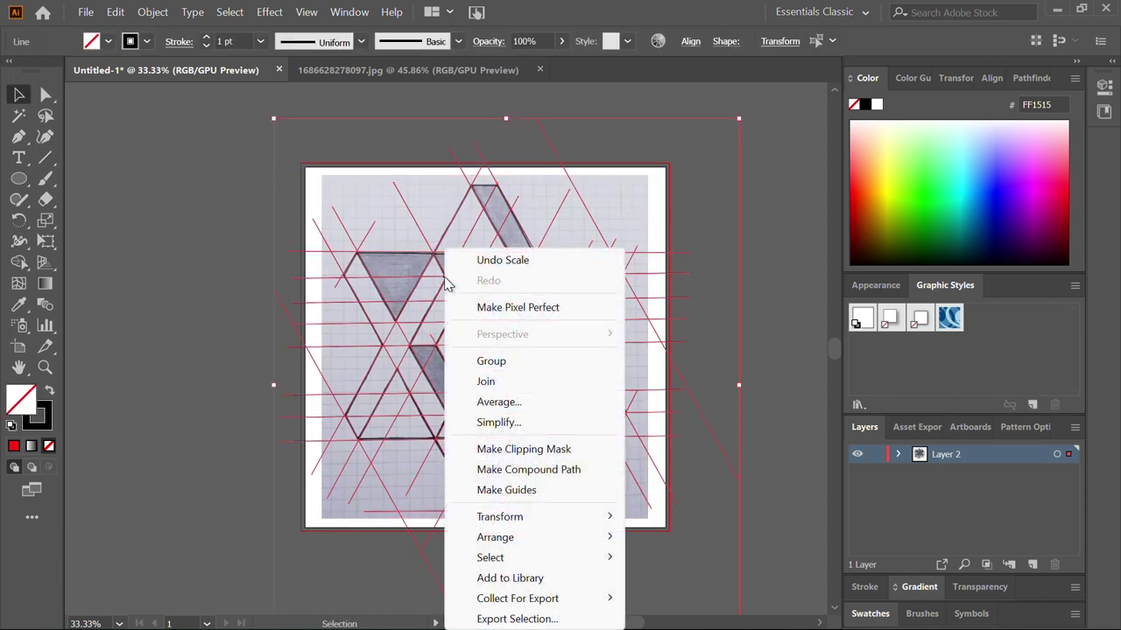
click(505, 360)
Merge the regions of the star's upper-left shaded triangle and the adjoining left-hand bands into shapes with Shape Builder.
click(13, 269)
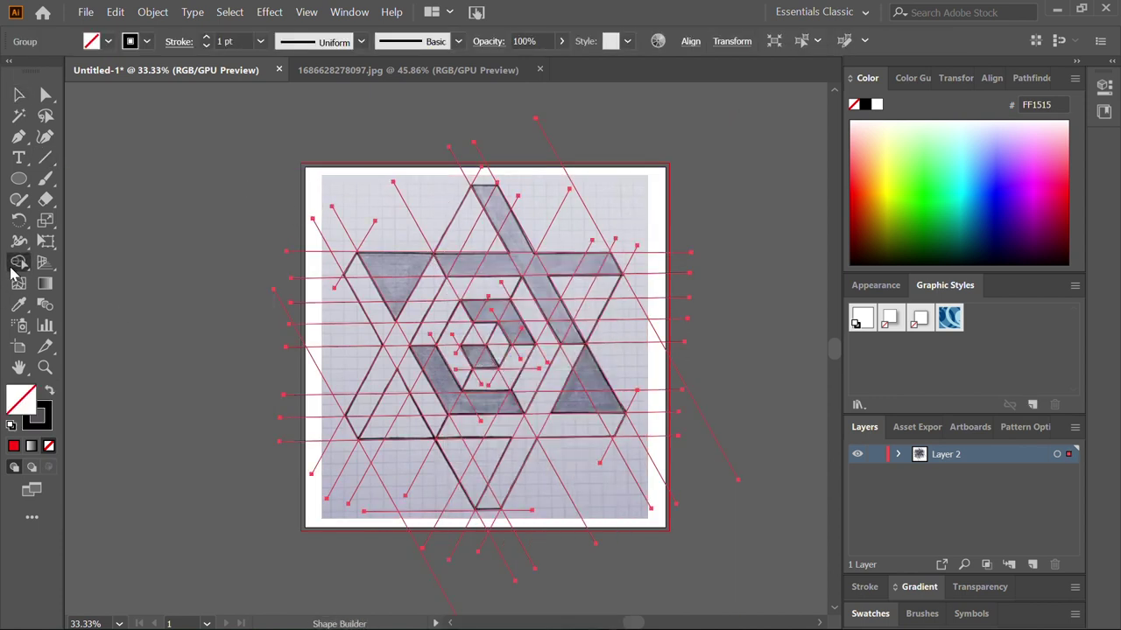
click(396, 296)
drag(356, 424, 435, 263)
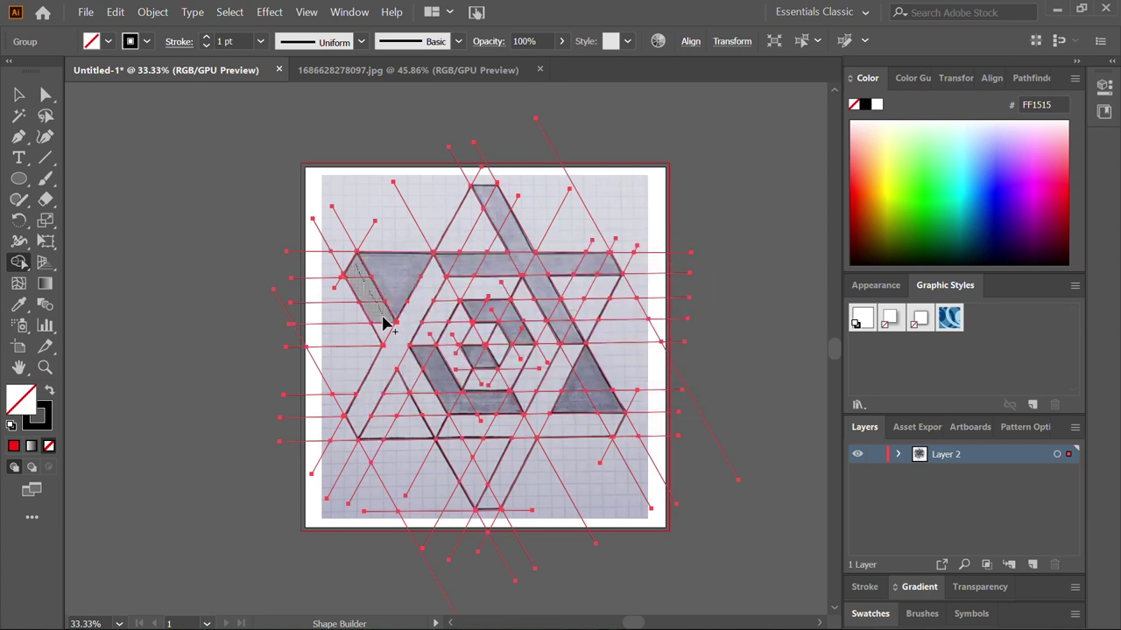
drag(383, 324, 385, 325)
drag(403, 376, 444, 429)
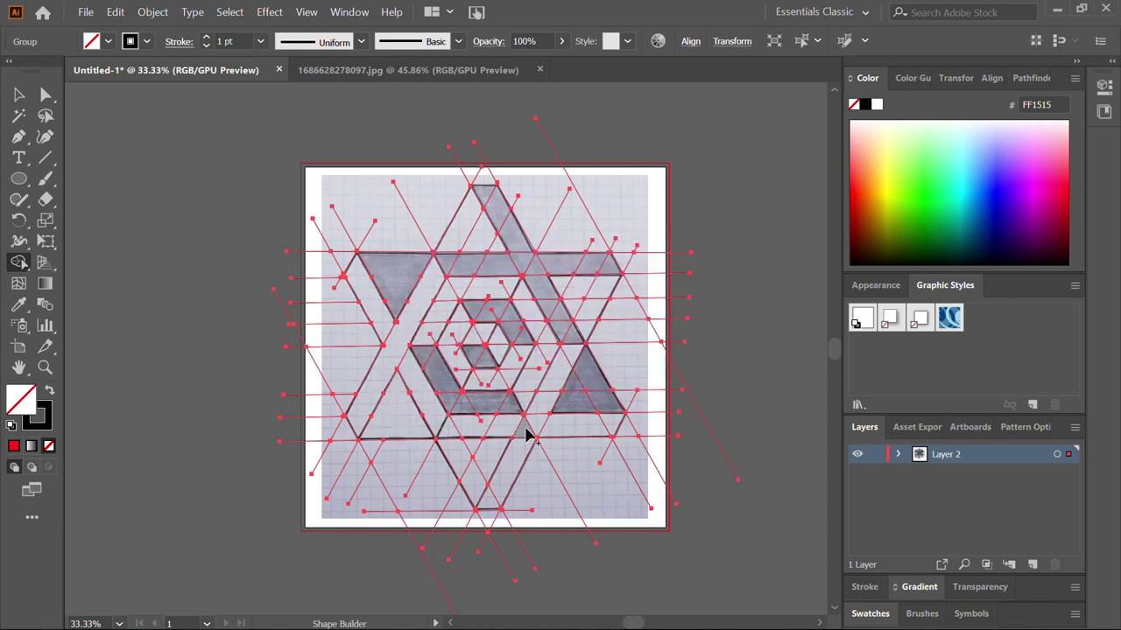
Merge the regions of the star's lower horizontal band and those of the shaded triangle on its lower right.
key(ctrl)
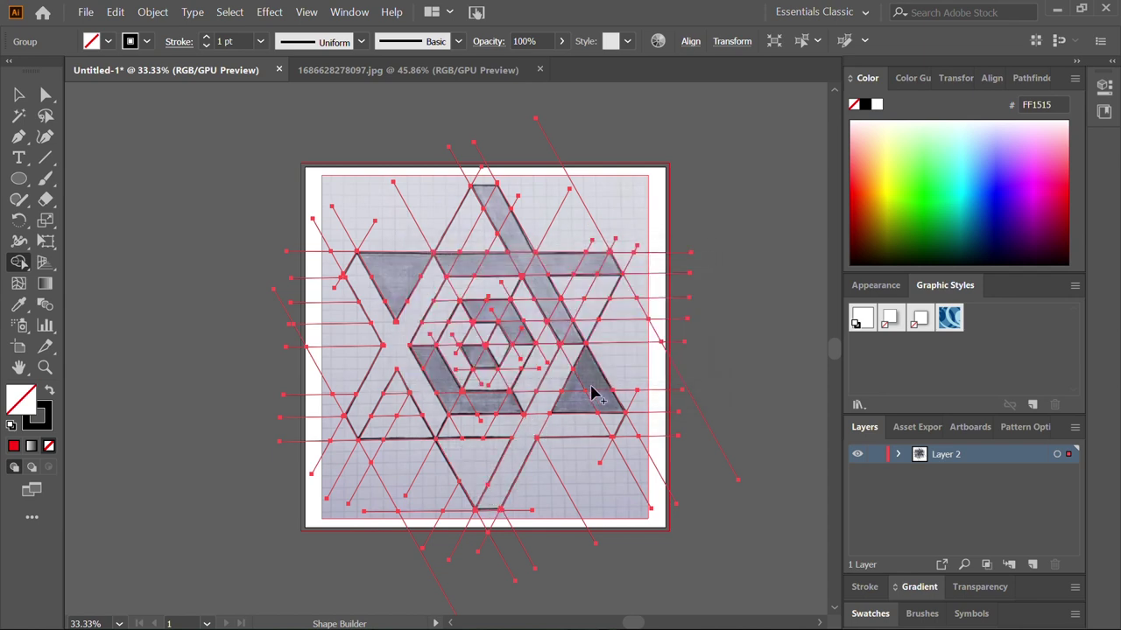
mouse_move(486, 435)
mouse_down()
mouse_move(615, 426)
mouse_move(610, 444)
mouse_up()
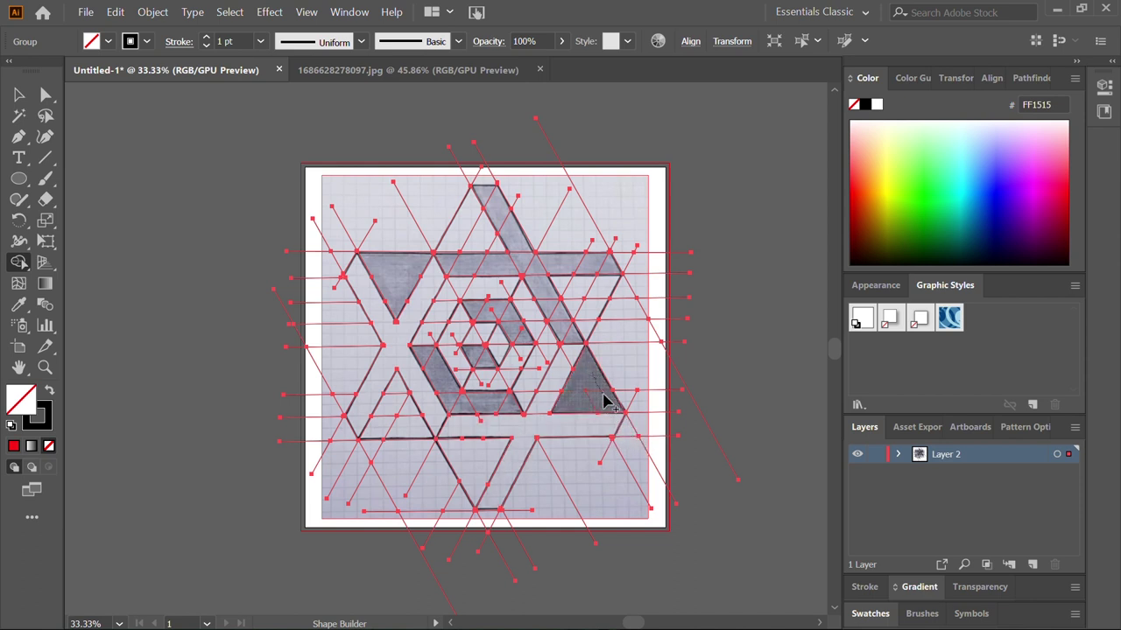
click(601, 393)
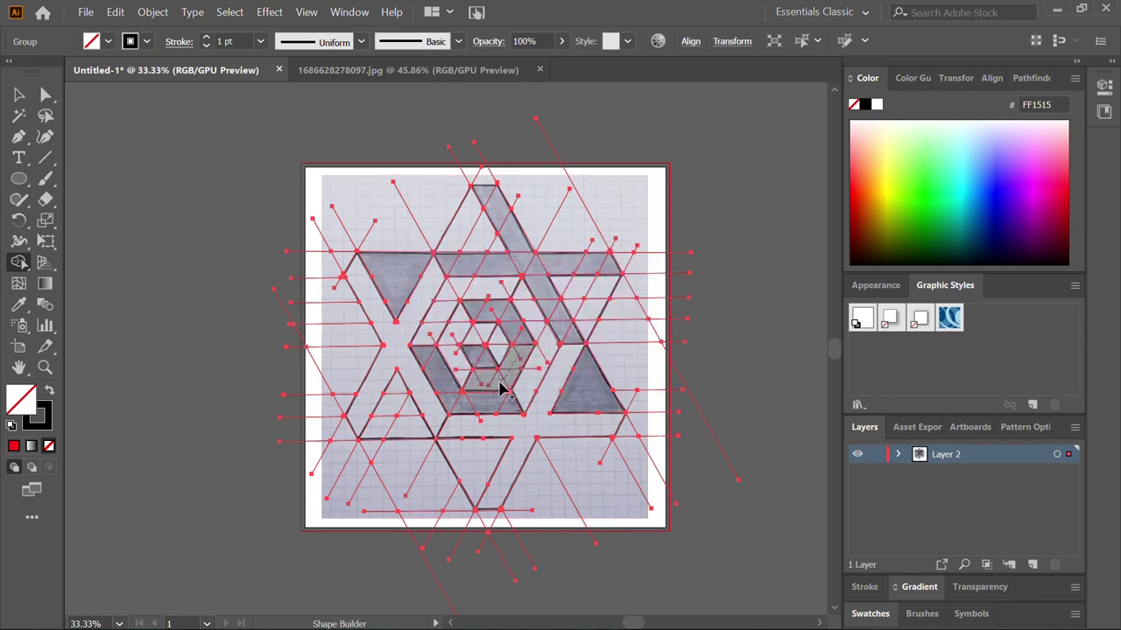
Undo the merge tried beneath the central cube and merge the shaded band segment at the cube's upper right.
drag(462, 366, 516, 372)
key(ctrl+z)
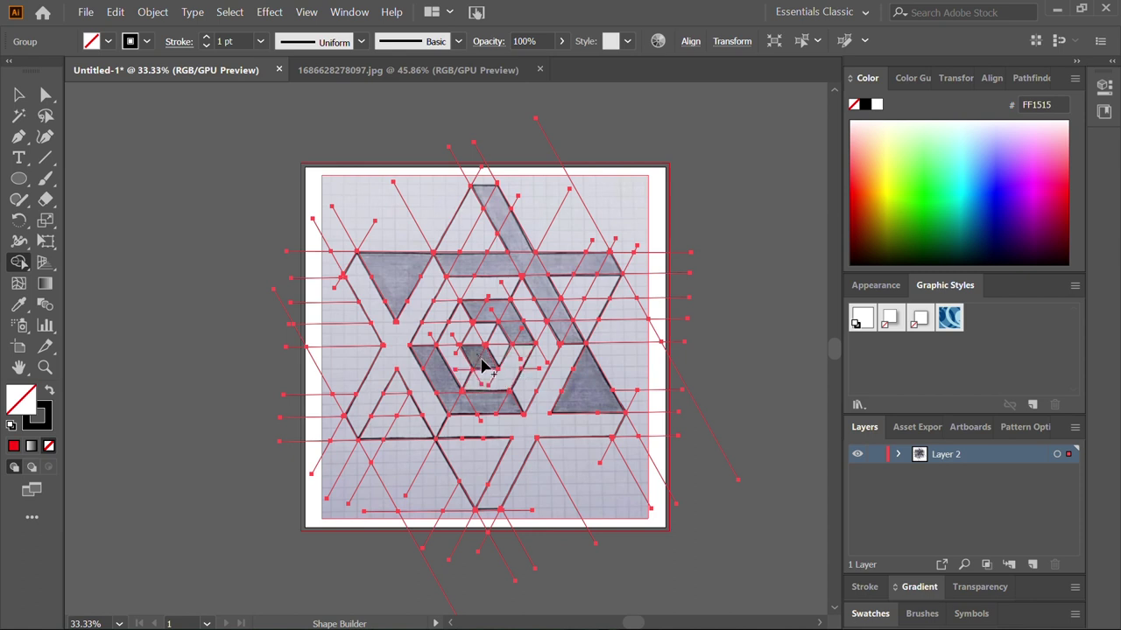
drag(510, 321, 522, 337)
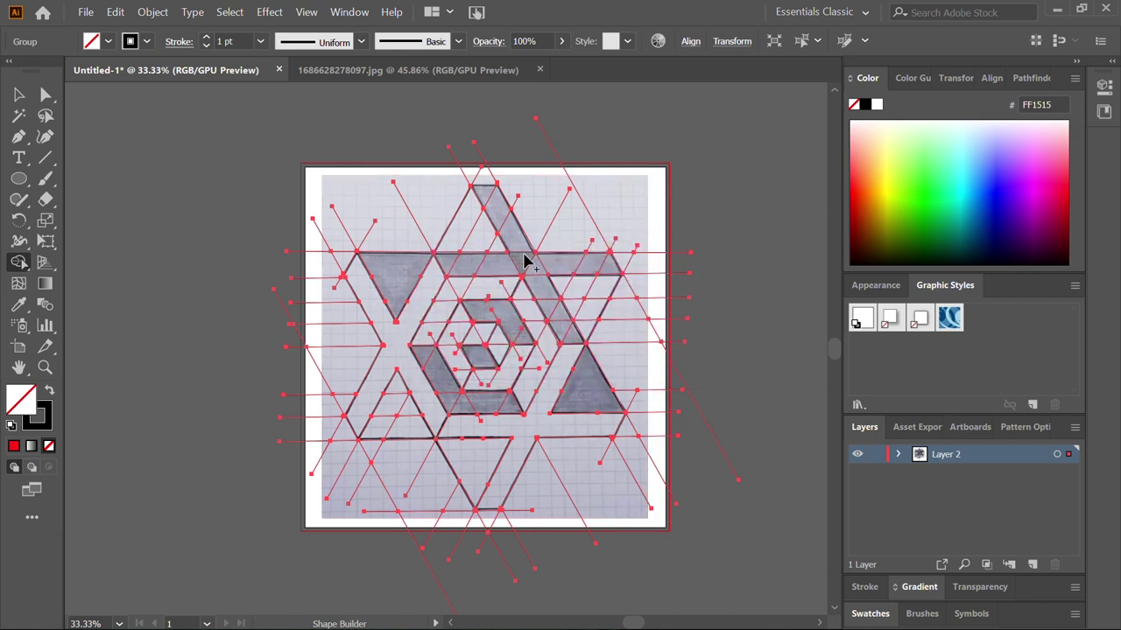
Merge the shaded bands crossing at the star's top and the bent bands around the inner hexagon.
drag(448, 274, 608, 271)
drag(504, 221, 570, 342)
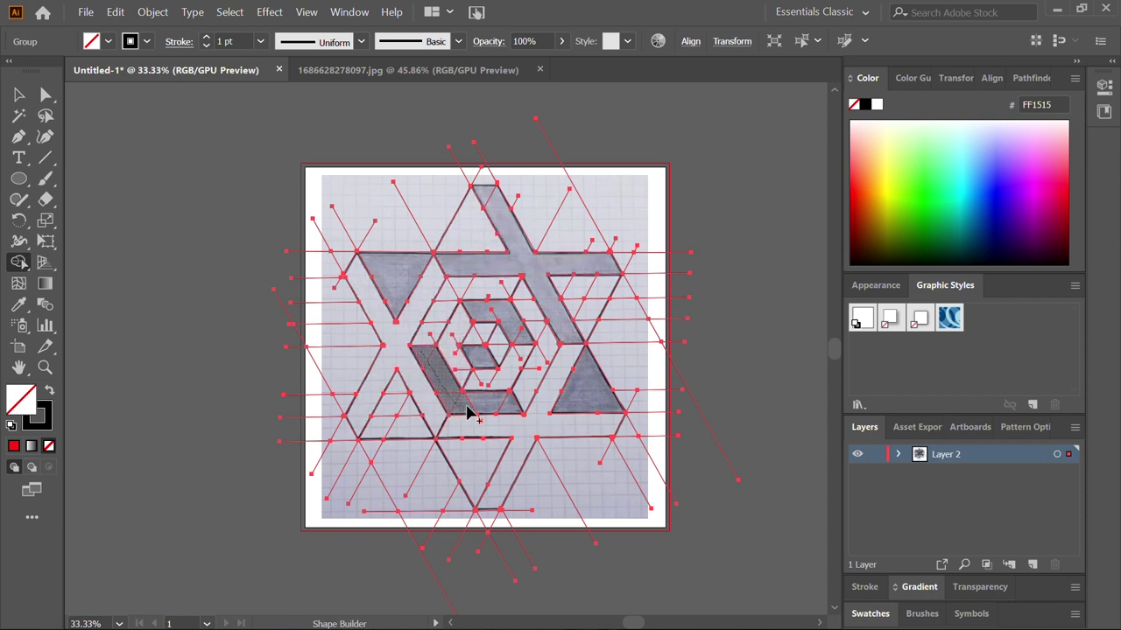
drag(468, 414, 511, 408)
click(450, 292)
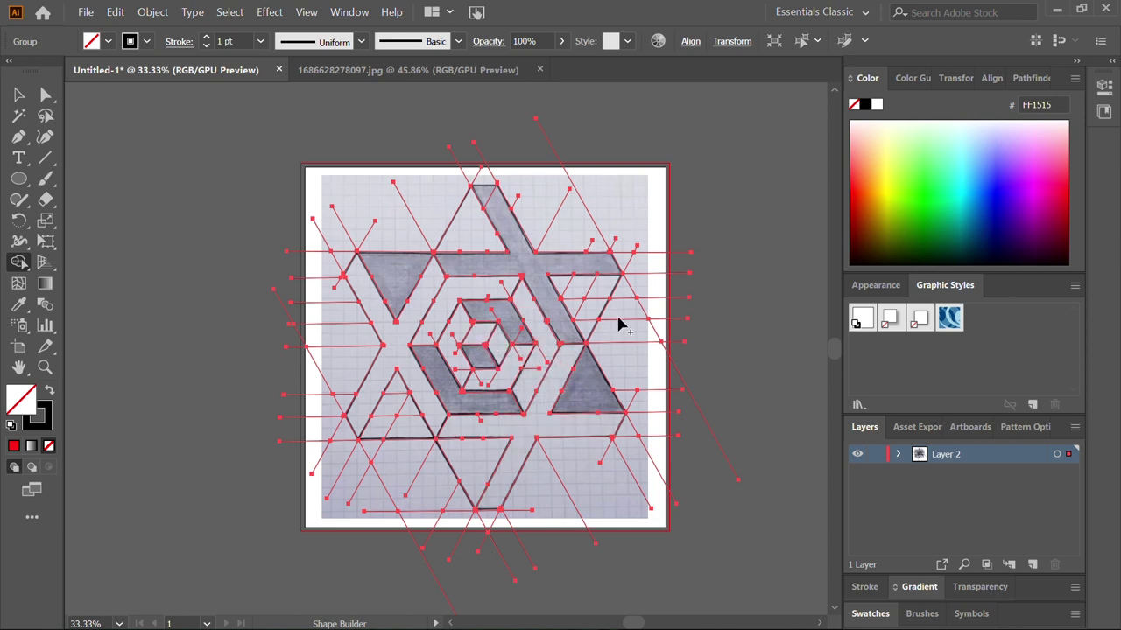
Merge the regions of the star's white upper-right triangle and the remaining pieces of the shaded band around the central cube.
mouse_move(564, 282)
mouse_down()
mouse_move(605, 285)
mouse_move(585, 319)
mouse_up()
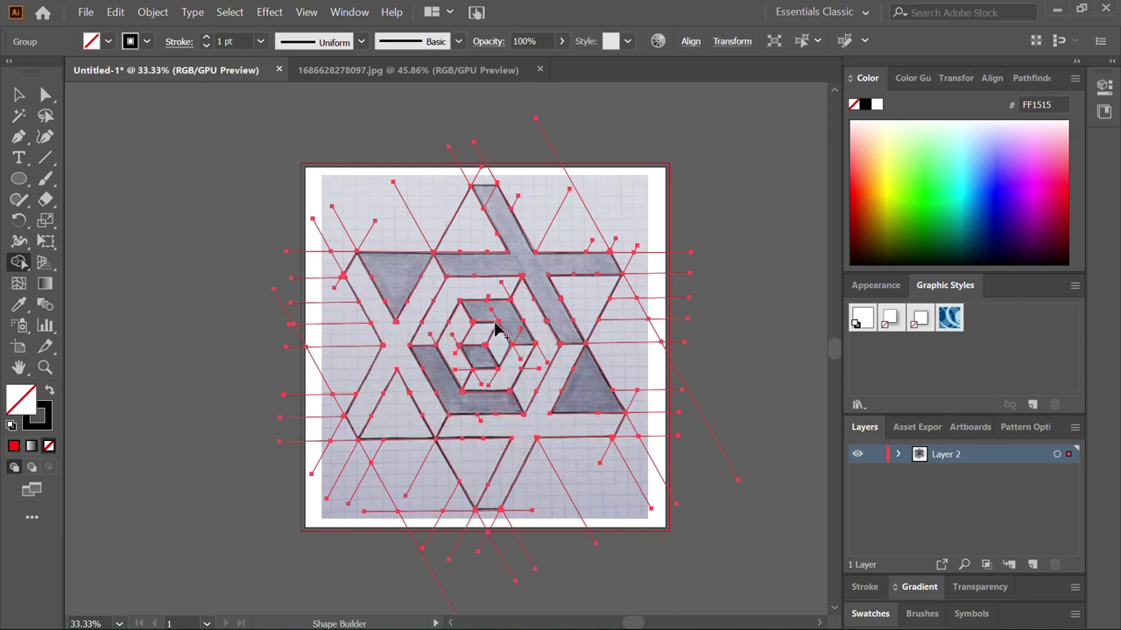
drag(523, 342, 513, 329)
key(z)
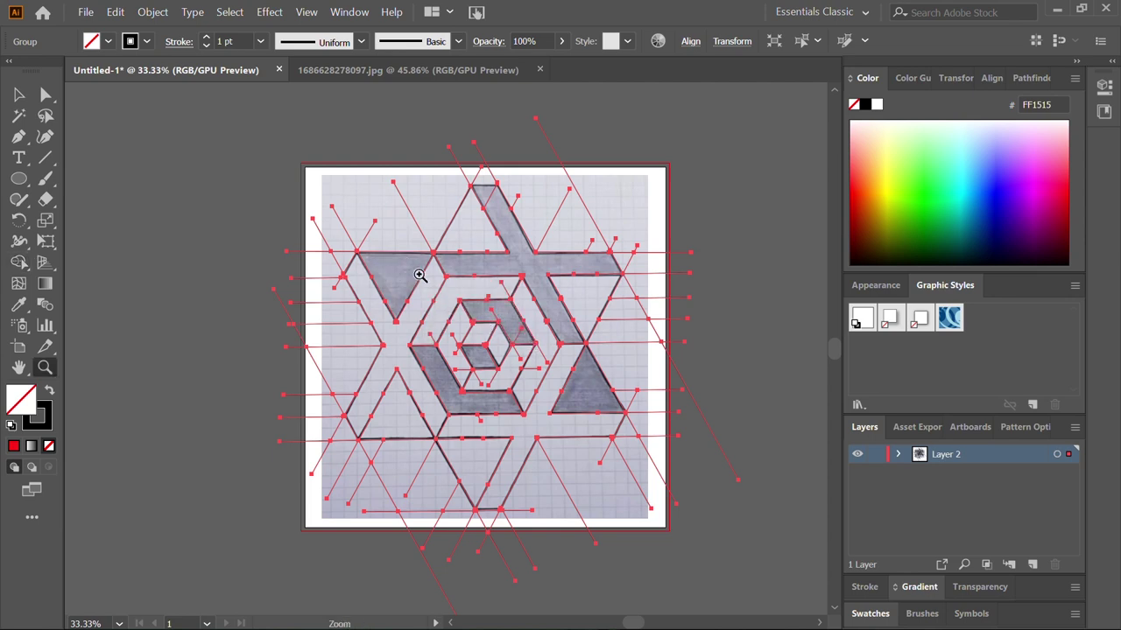
Draw a near-horizontal line across the star's top tip, extending past both edges of the shaded band.
drag(409, 267, 614, 514)
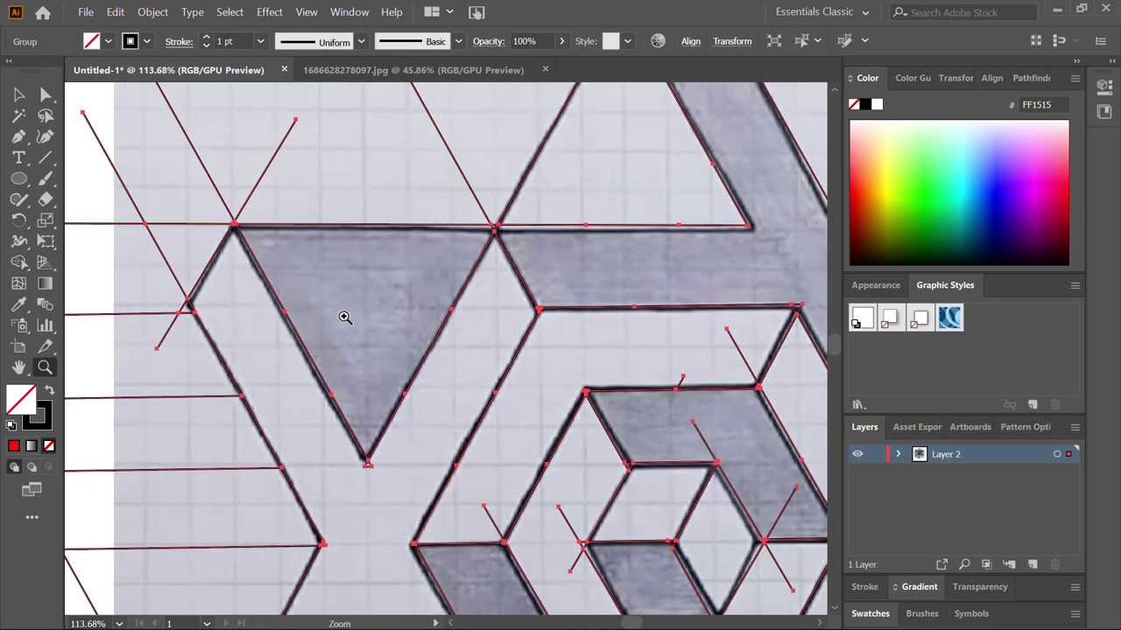
scroll(514, 315, down, 1)
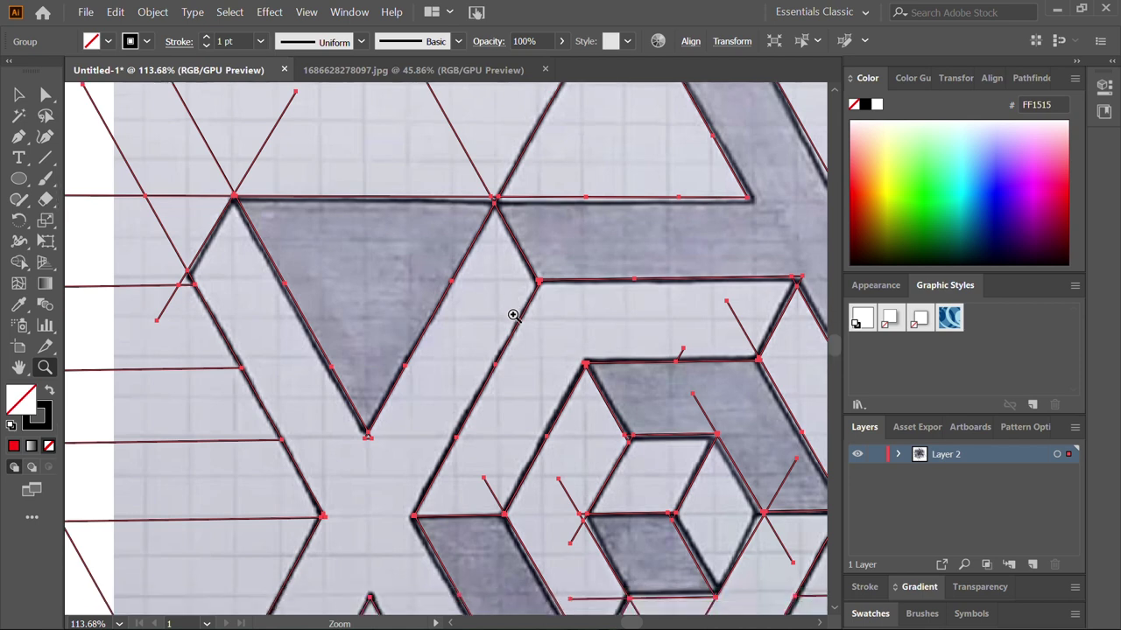
scroll(514, 315, up, 6)
scroll(514, 316, down, 2)
scroll(514, 315, down, 1)
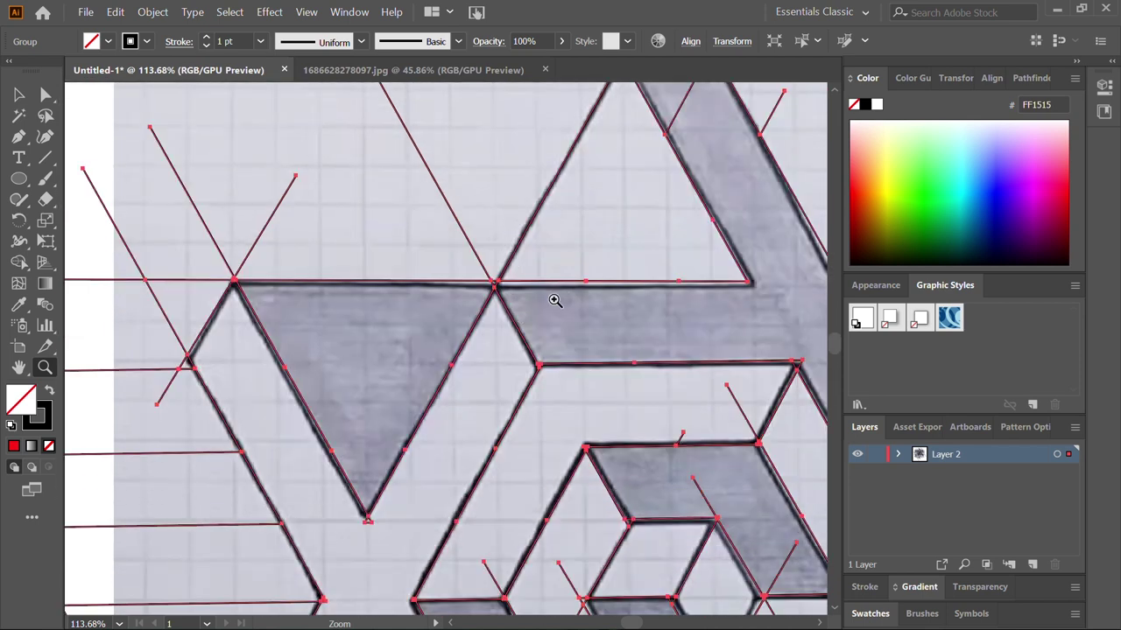
scroll(555, 300, up, 2)
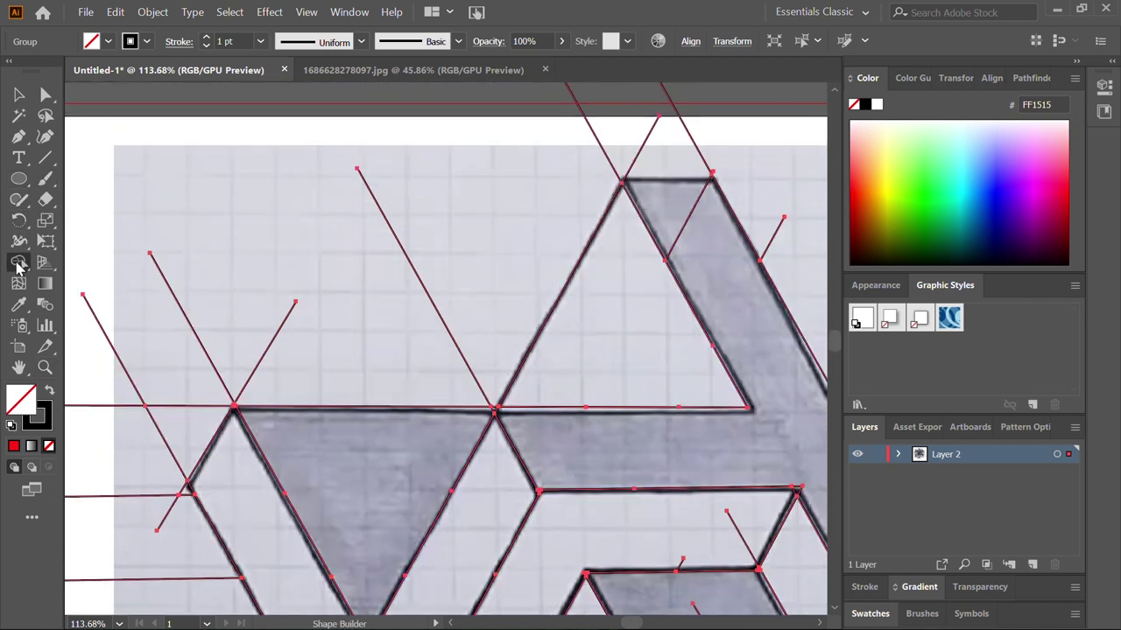
click(48, 157)
drag(606, 179, 784, 178)
drag(606, 180, 579, 179)
Select all the artwork and merge the shaded band's top-tip regions into the crossing band with Shape Builder.
click(19, 263)
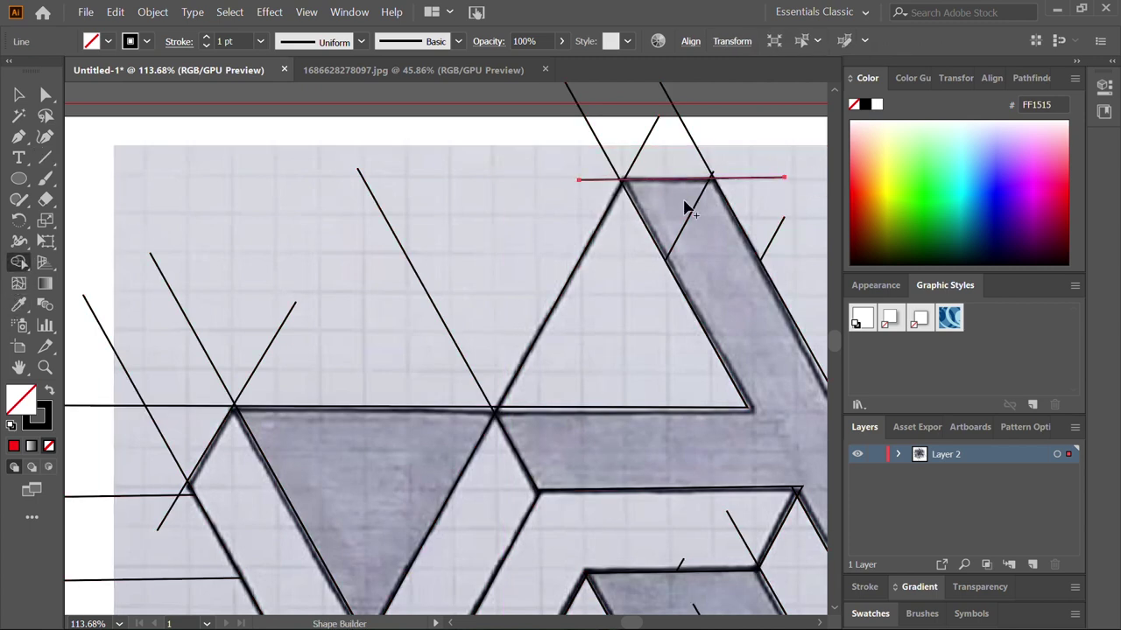
scroll(624, 307, down, 2)
key(ctrl+a)
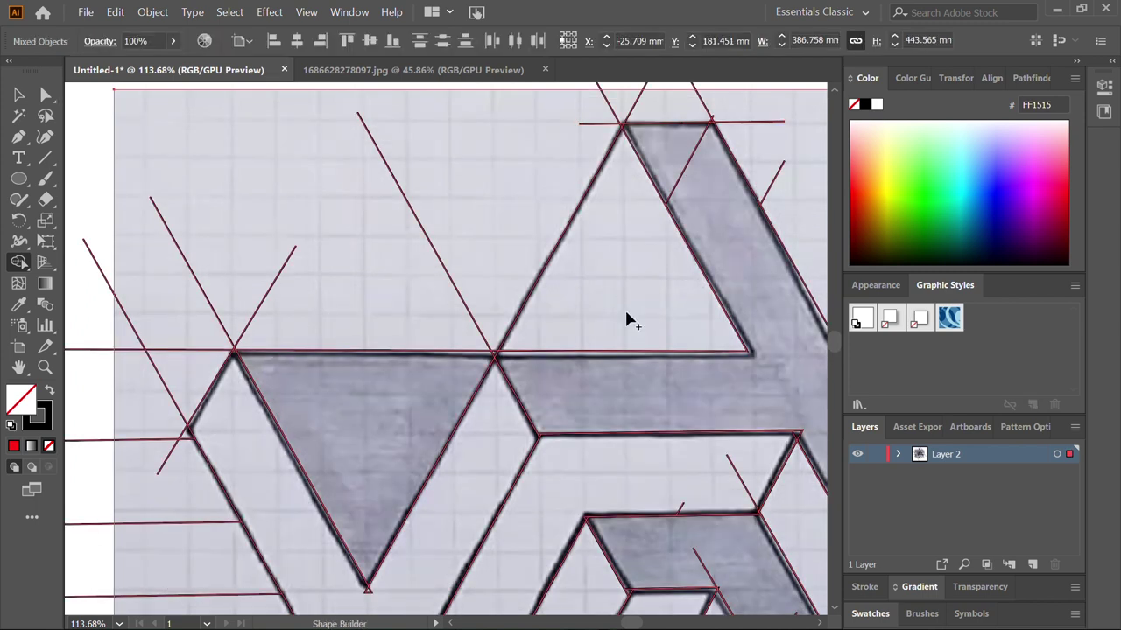
scroll(272, 199, up, 3)
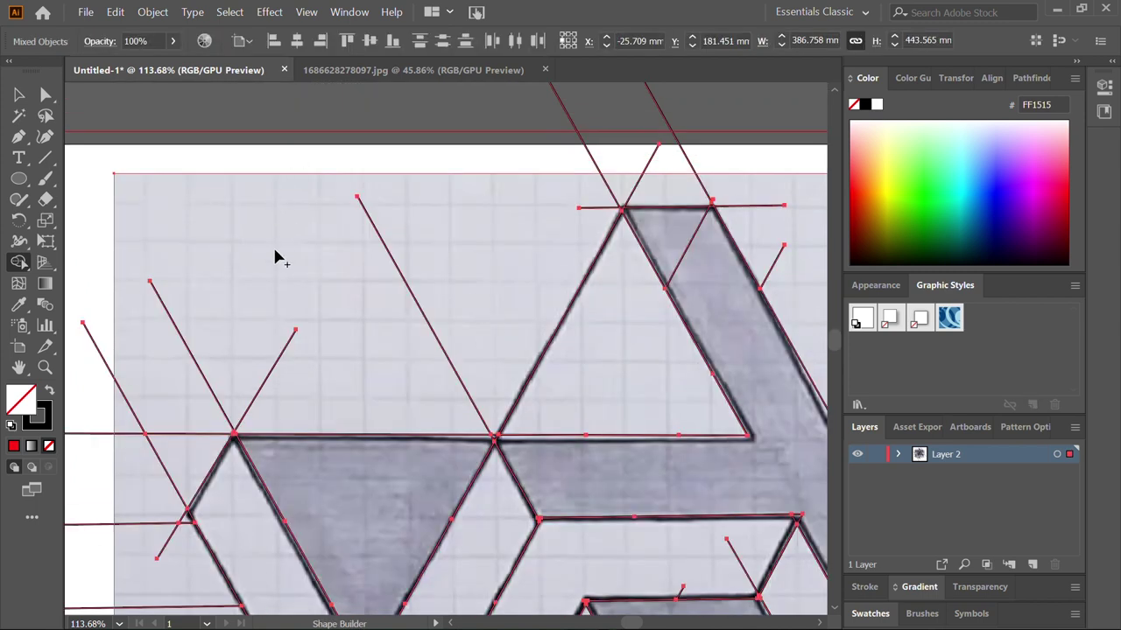
drag(645, 232, 703, 289)
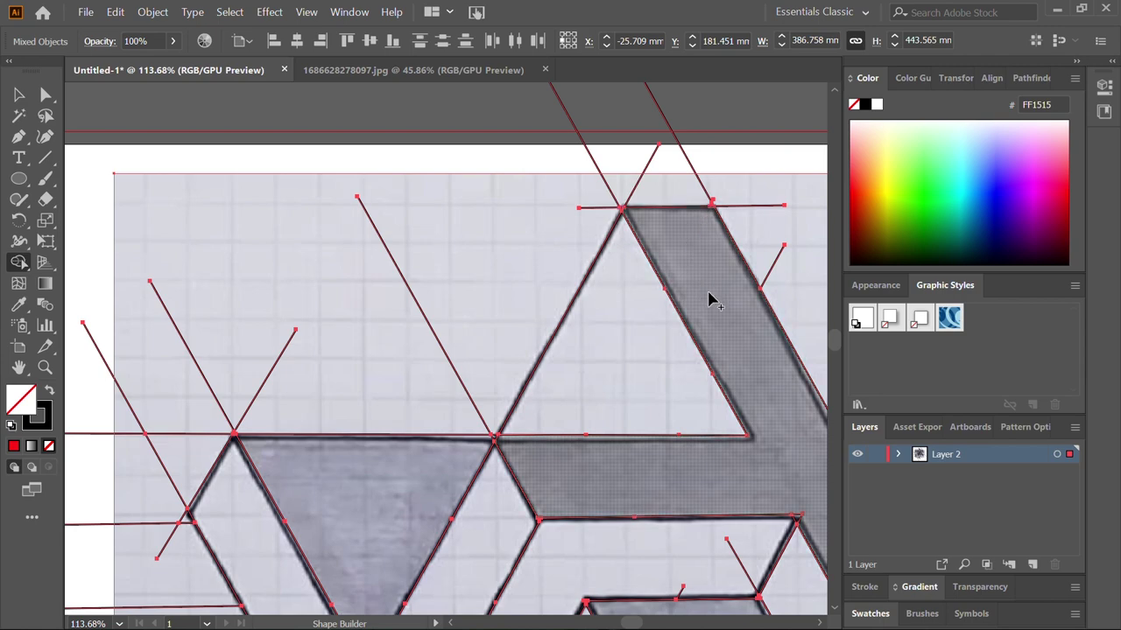
scroll(709, 302, down, 3)
scroll(710, 315, right, 6)
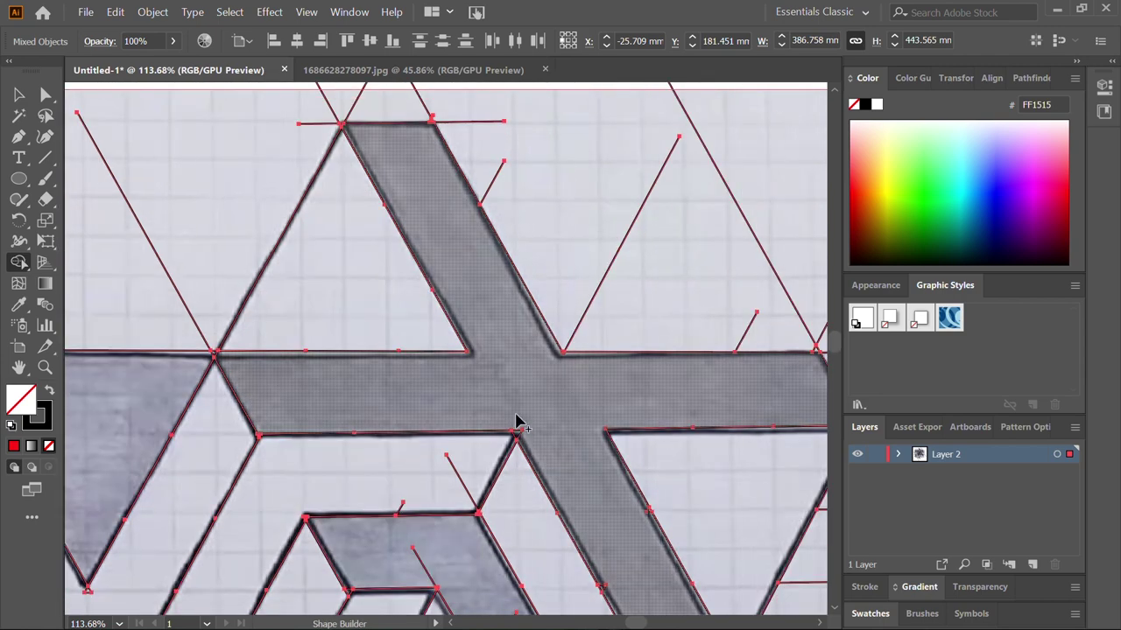
Try deleting all the traced linework selected with the Magic Wand, and undo the deletion.
key(z)
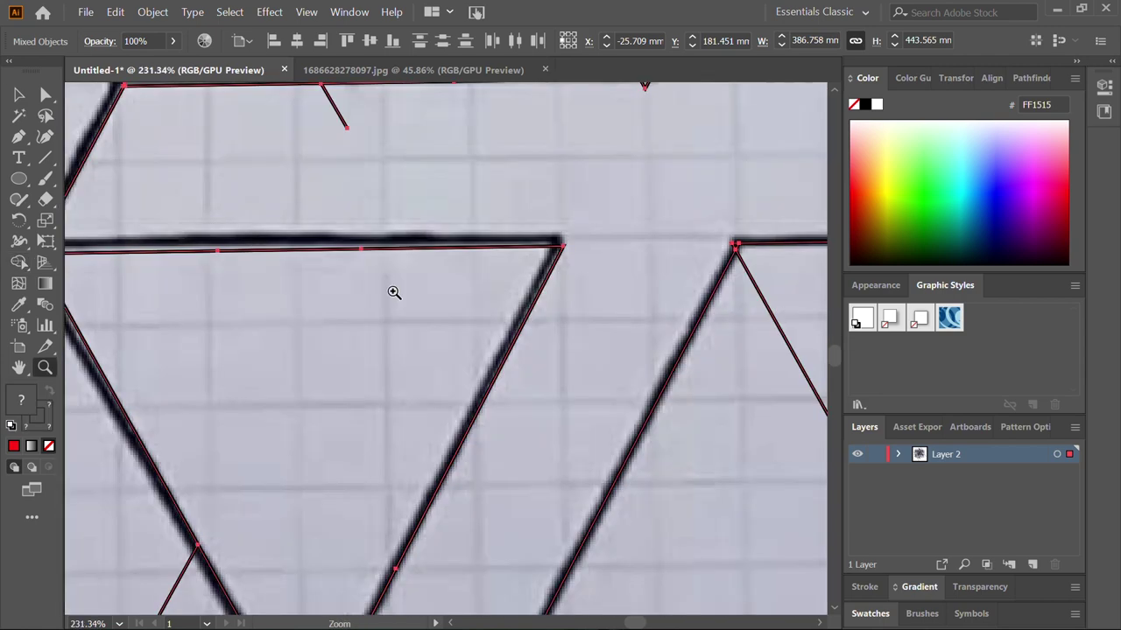
drag(393, 292, 263, 237)
scroll(367, 285, up, 3)
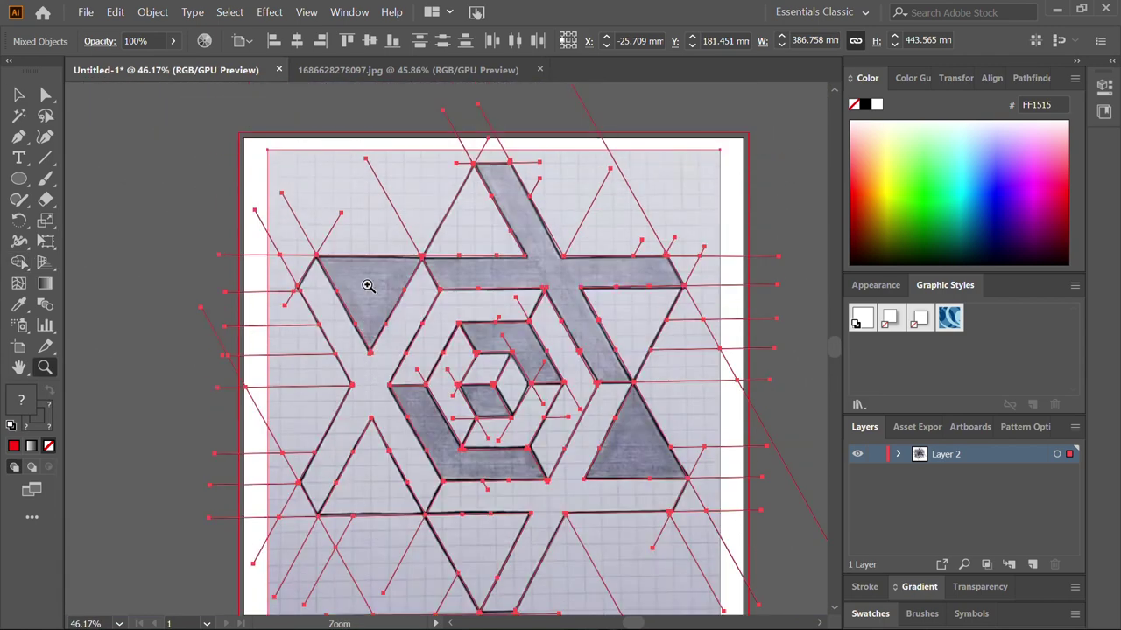
click(20, 115)
click(776, 251)
click(774, 257)
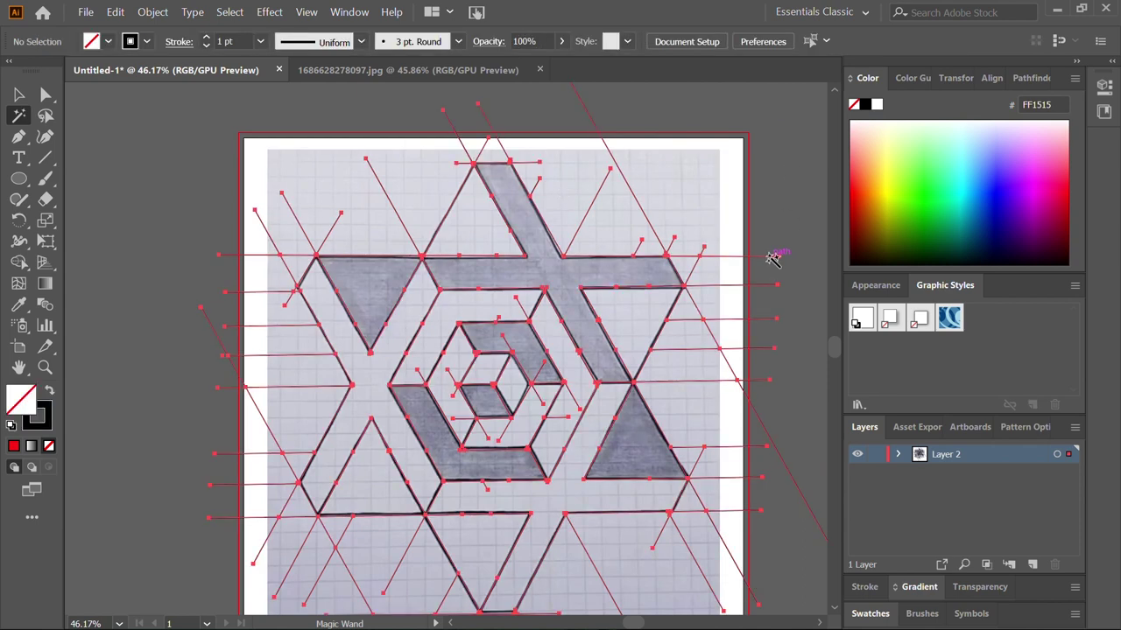
key(Delete)
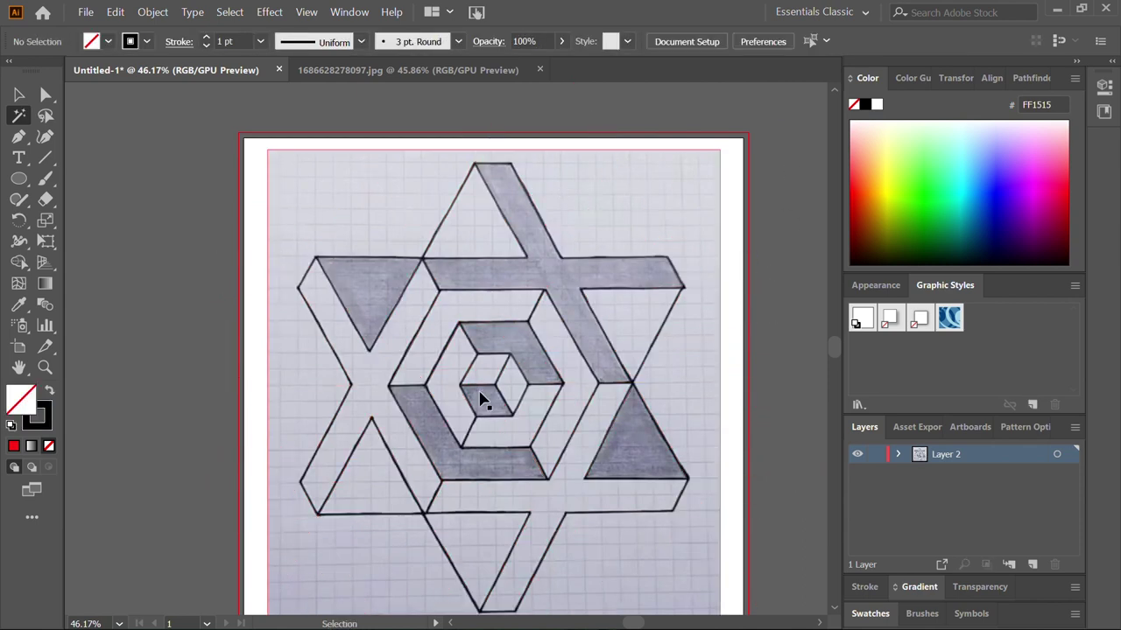
key(ctrl+z)
Swap fill and stroke for a black fill, and fill the sketch's shaded triangles, crossing bands, bent bands and cube face using Shape Builder.
click(18, 261)
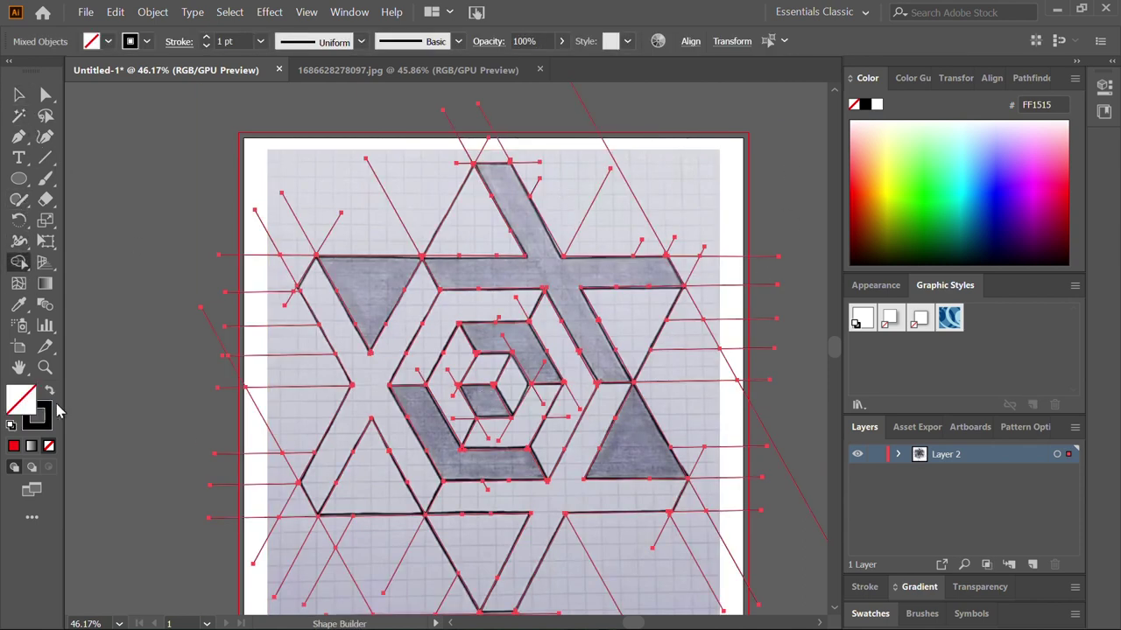
click(49, 390)
click(370, 285)
click(493, 281)
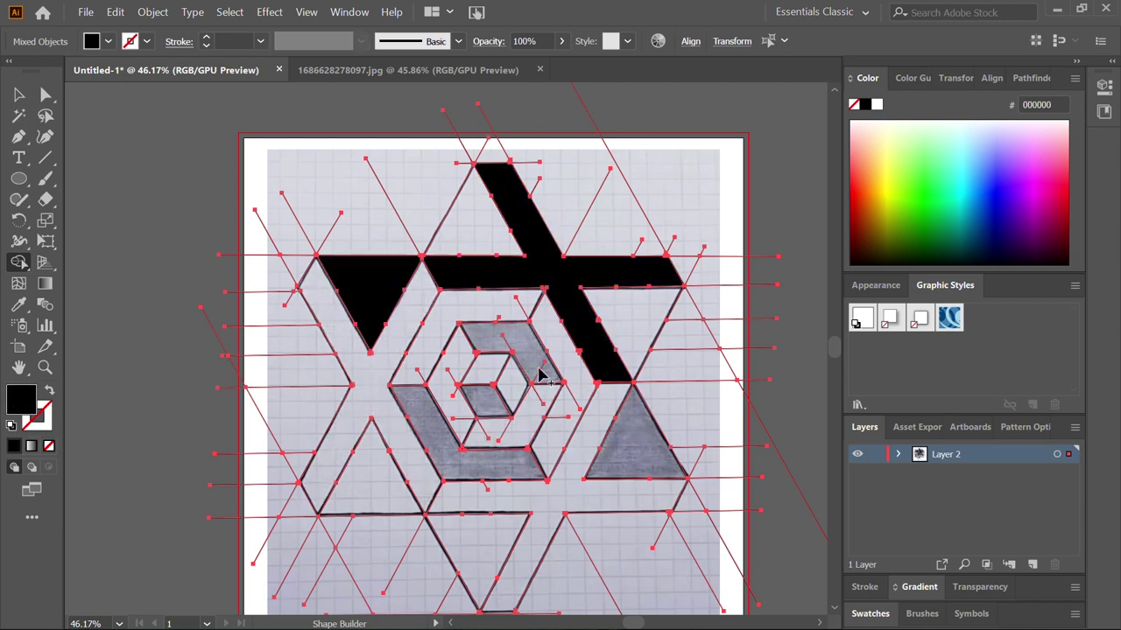
click(536, 374)
click(502, 395)
click(463, 458)
click(624, 464)
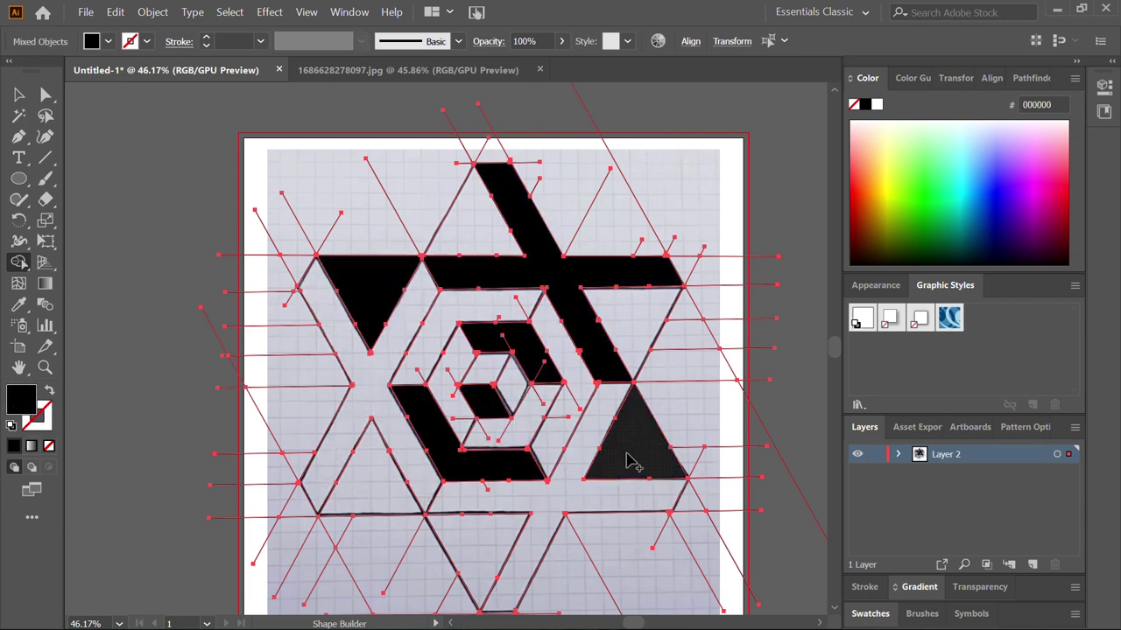
Fill the white X-shaped band and the remaining white regions of the inner hexagon and central cube with black.
click(411, 317)
click(488, 315)
click(455, 357)
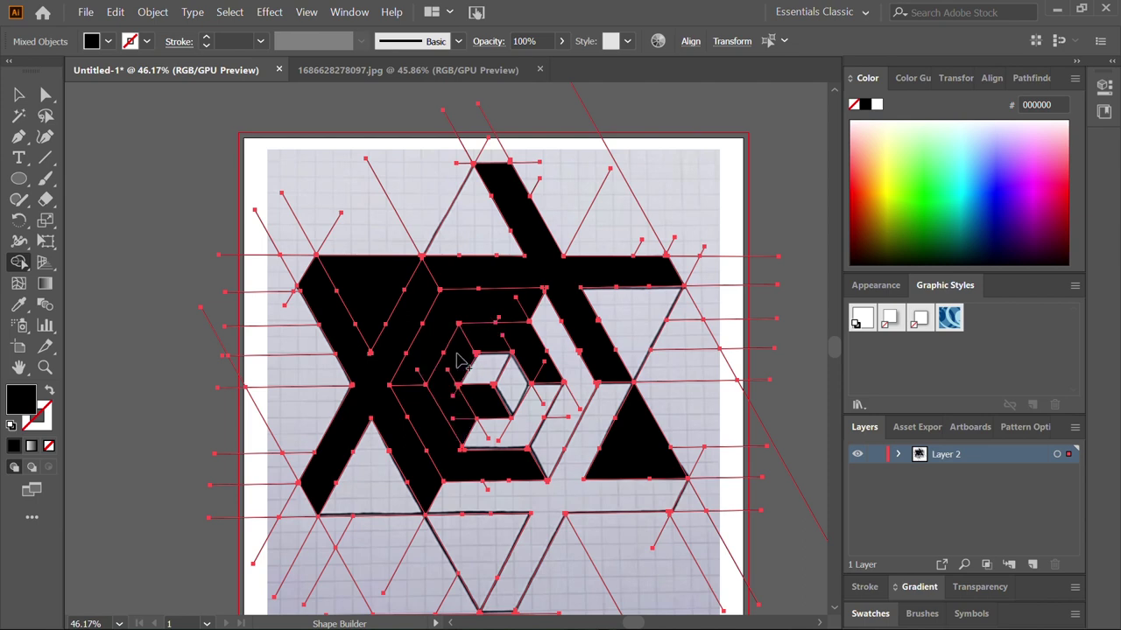
click(488, 372)
click(520, 391)
click(569, 355)
click(535, 394)
click(539, 401)
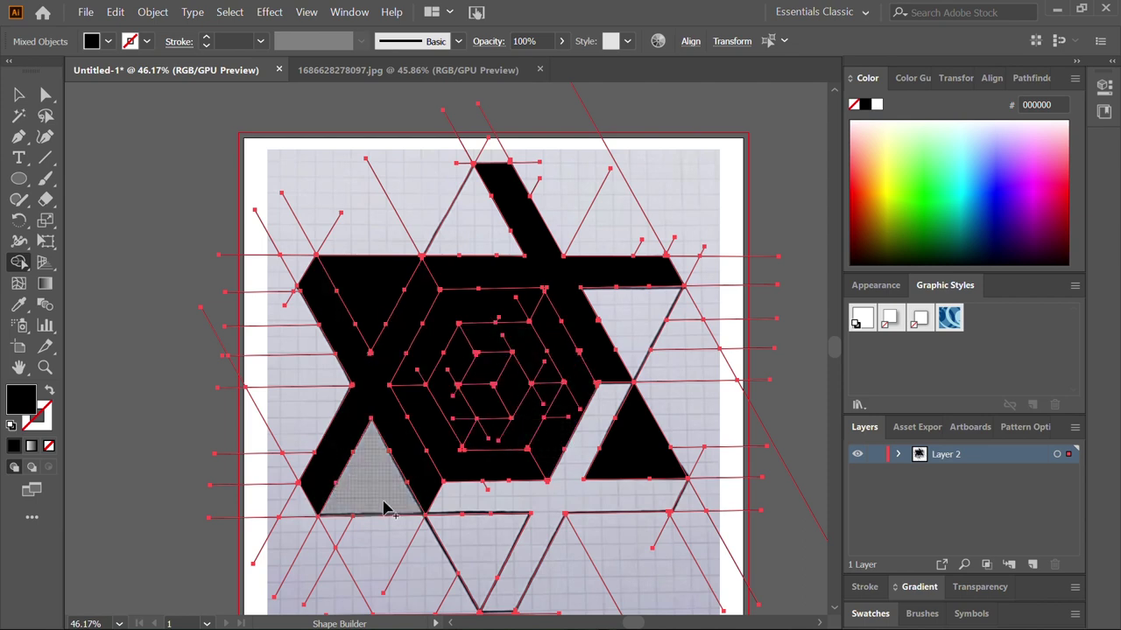
Fill the white lower-left triangle, the bottom triangle and the lower crossing band with black.
click(383, 506)
scroll(478, 526, down, 1)
click(477, 525)
click(563, 463)
click(643, 405)
scroll(703, 402, down, 1)
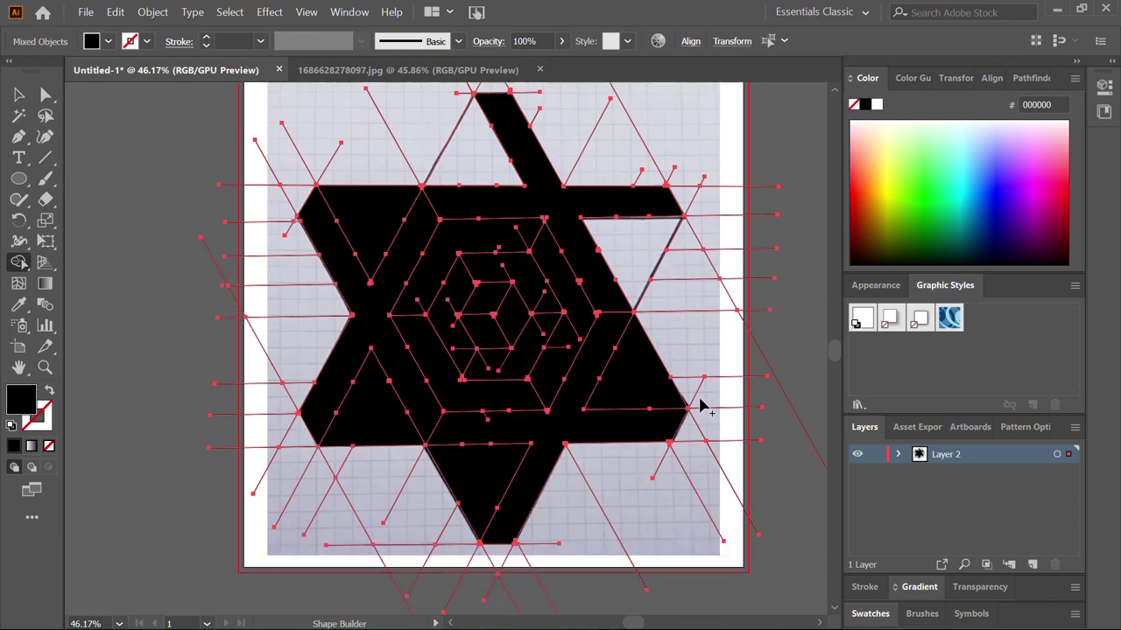
scroll(613, 408, up, 2)
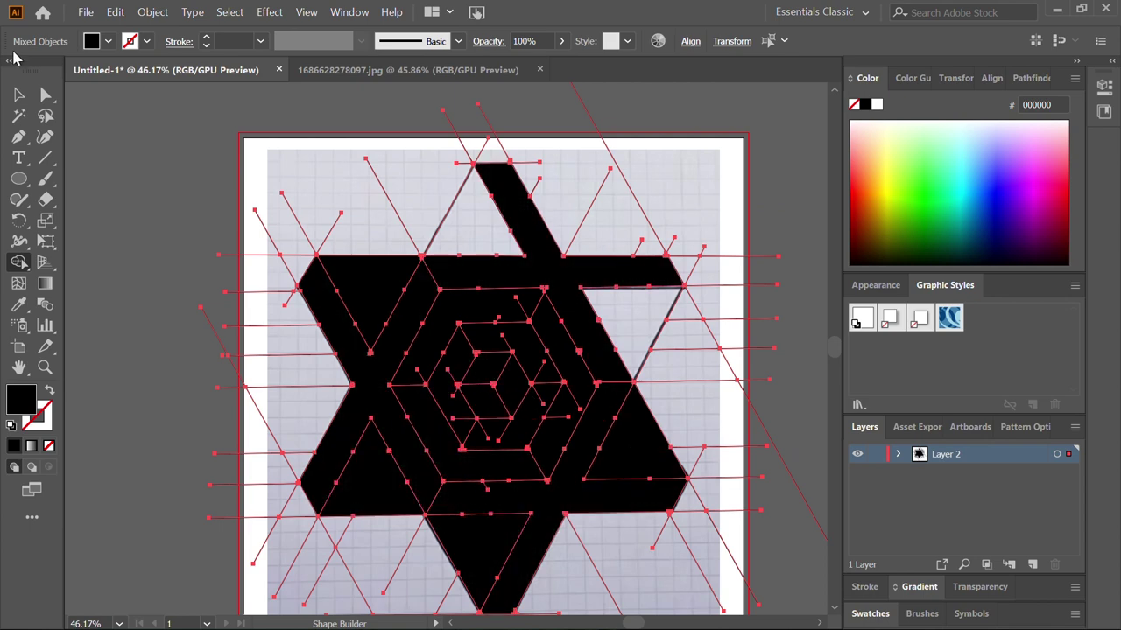
Try deleting the unfilled leftover lines selected with the Magic Wand, and undo the deletion.
click(18, 115)
click(443, 294)
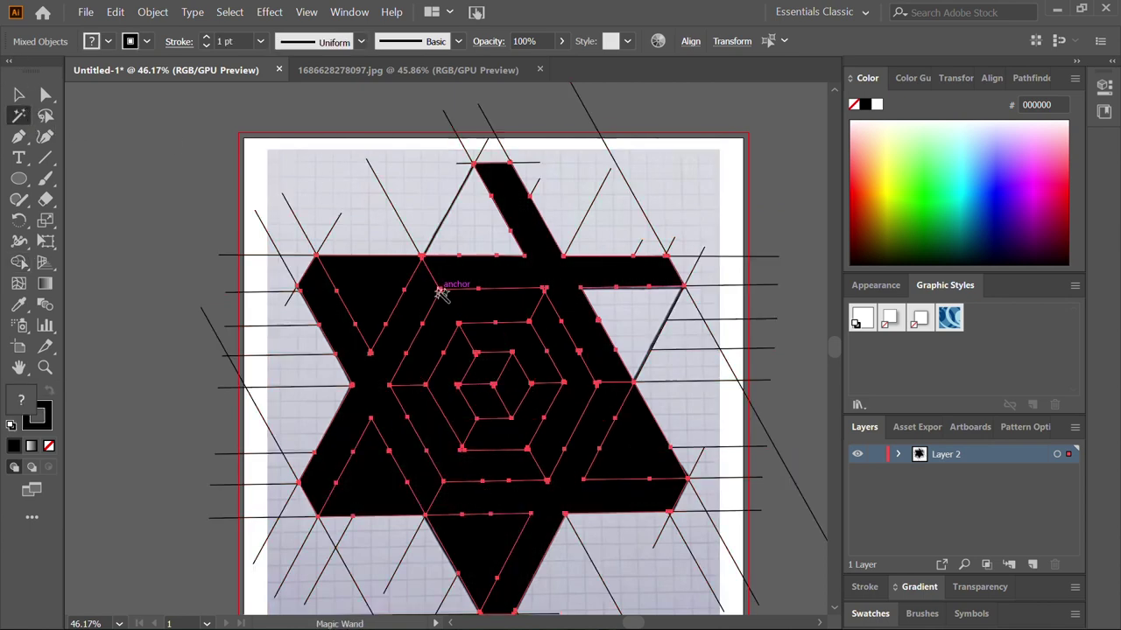
click(328, 240)
click(336, 226)
key(Delete)
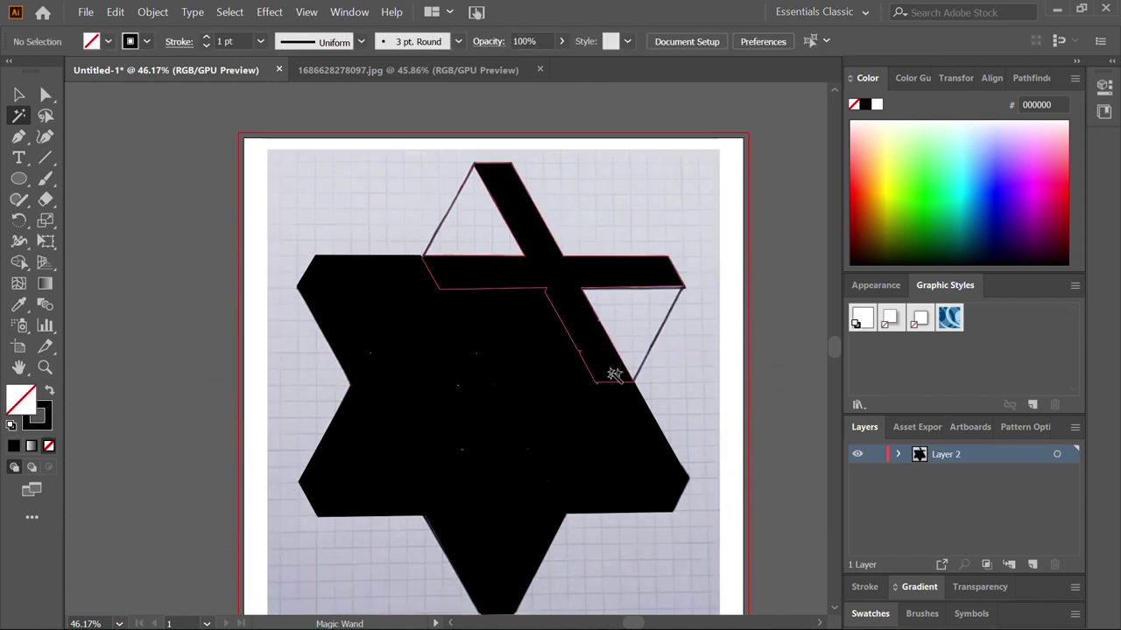
scroll(616, 375, up, 1)
key(ctrl+z)
key(ctrl+z)
Delete the embedded sketch image behind the star.
click(487, 264)
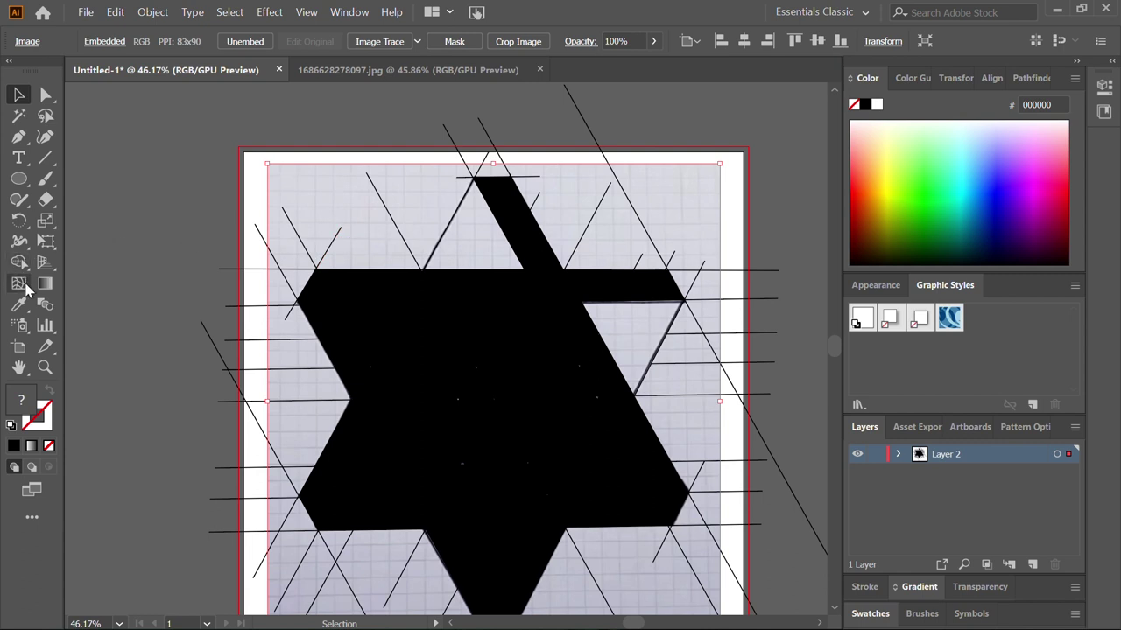
key(Delete)
Delete the leftover construction lines projecting around the star, including the stub at its top tip.
scroll(508, 526, down, 3)
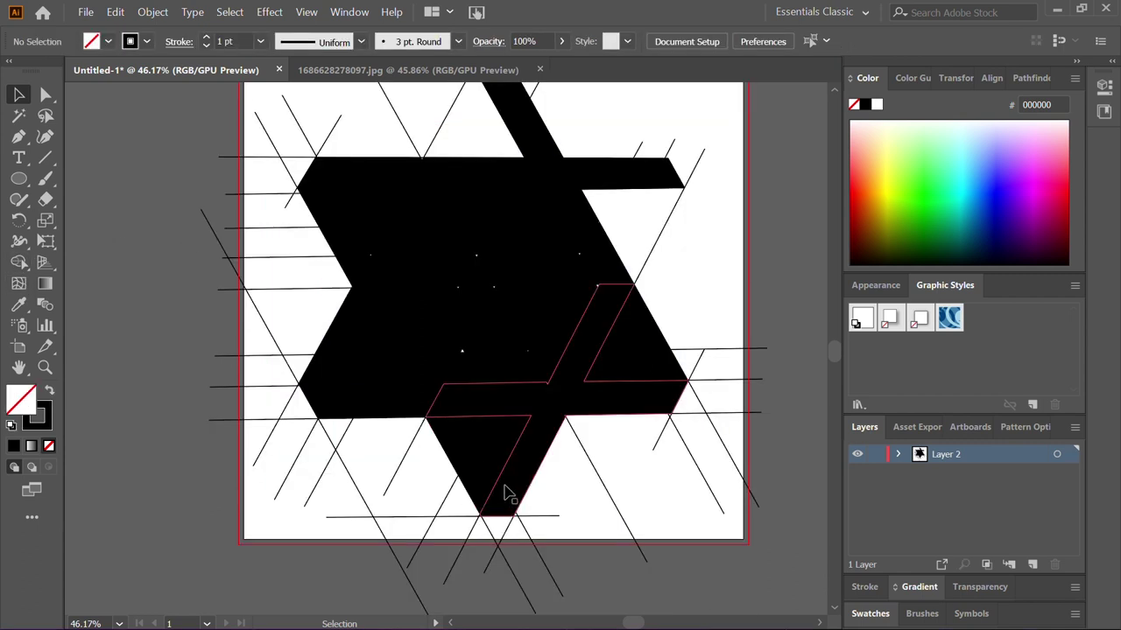
drag(361, 567, 361, 568)
key(Delete)
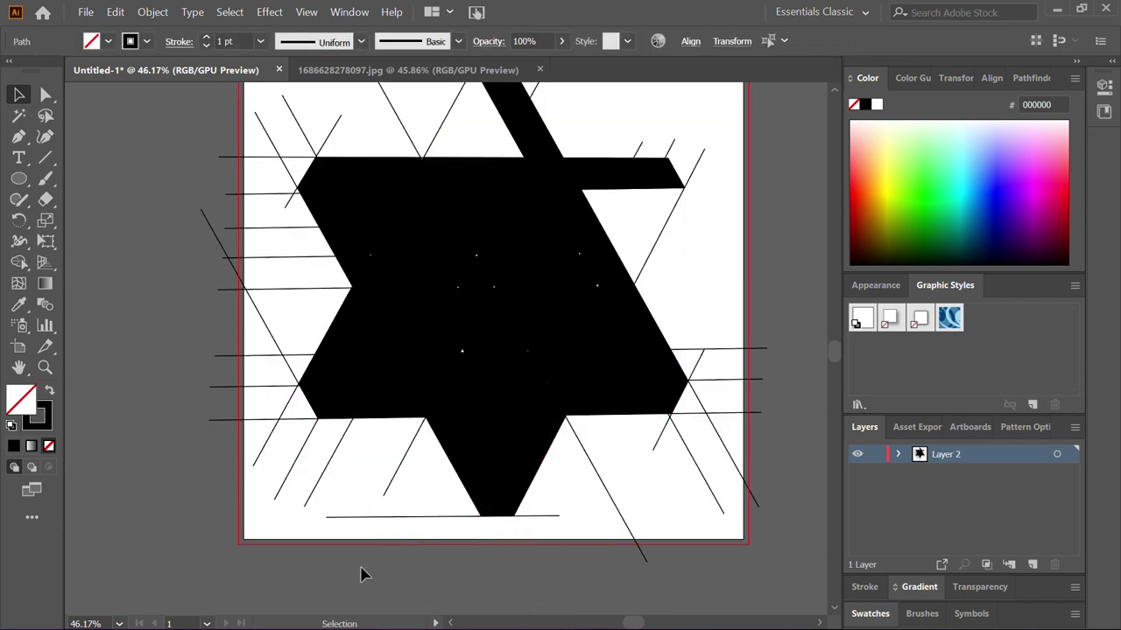
drag(406, 501, 404, 526)
key(Delete)
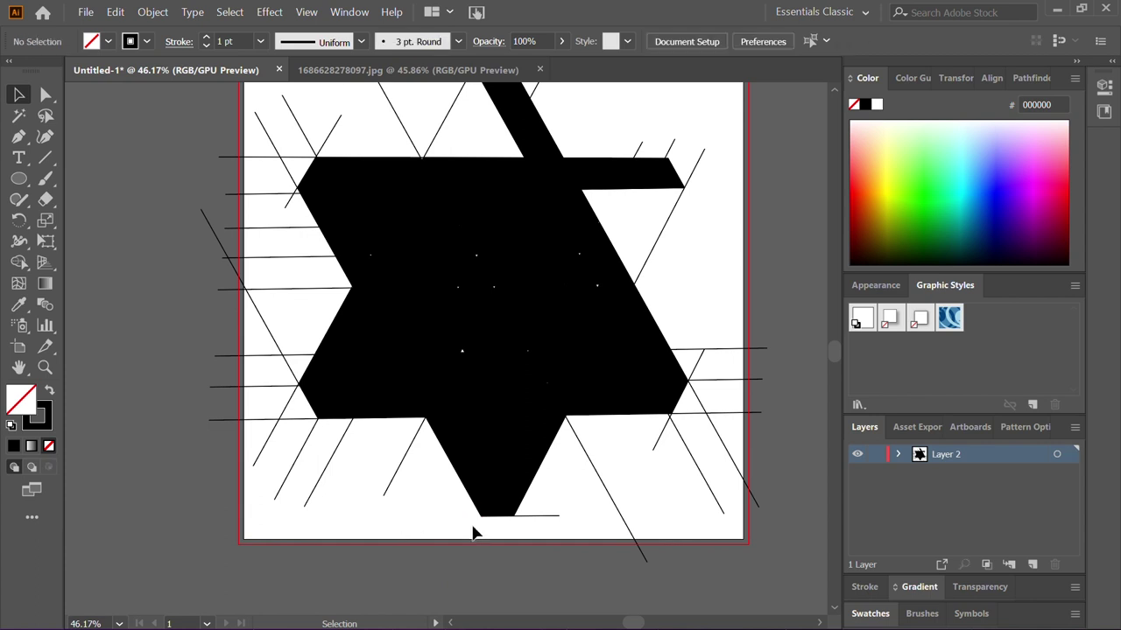
click(540, 520)
drag(586, 517, 763, 458)
key(Delete)
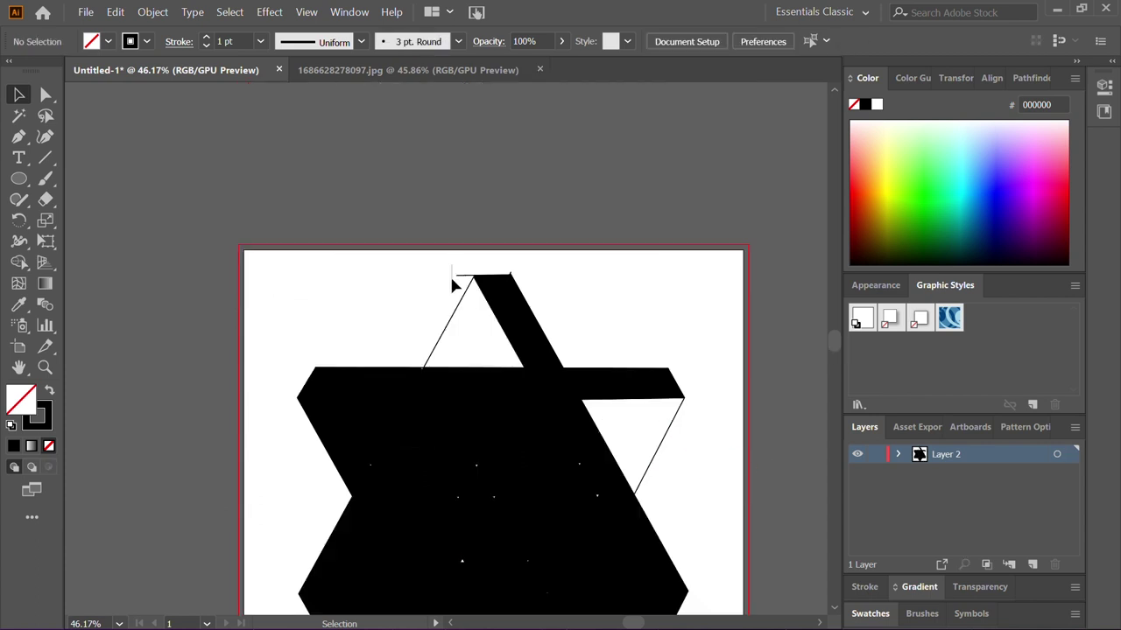
drag(452, 280, 468, 282)
key(Delete)
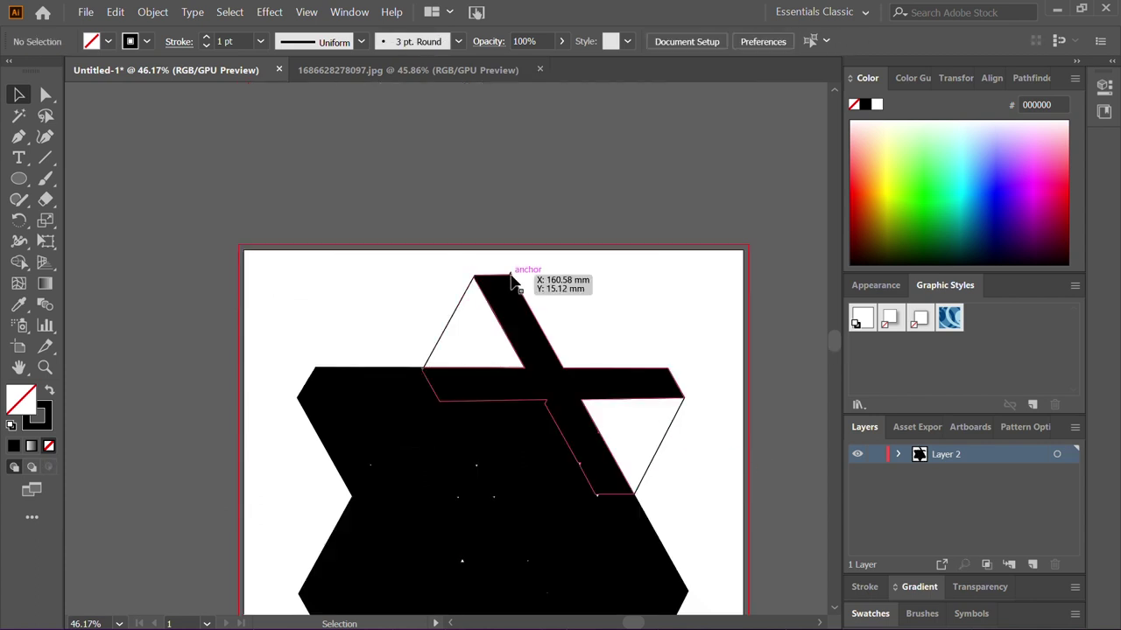
Remove the fill from the X-shaped crossing band on the star's left side.
scroll(645, 368, down, 3)
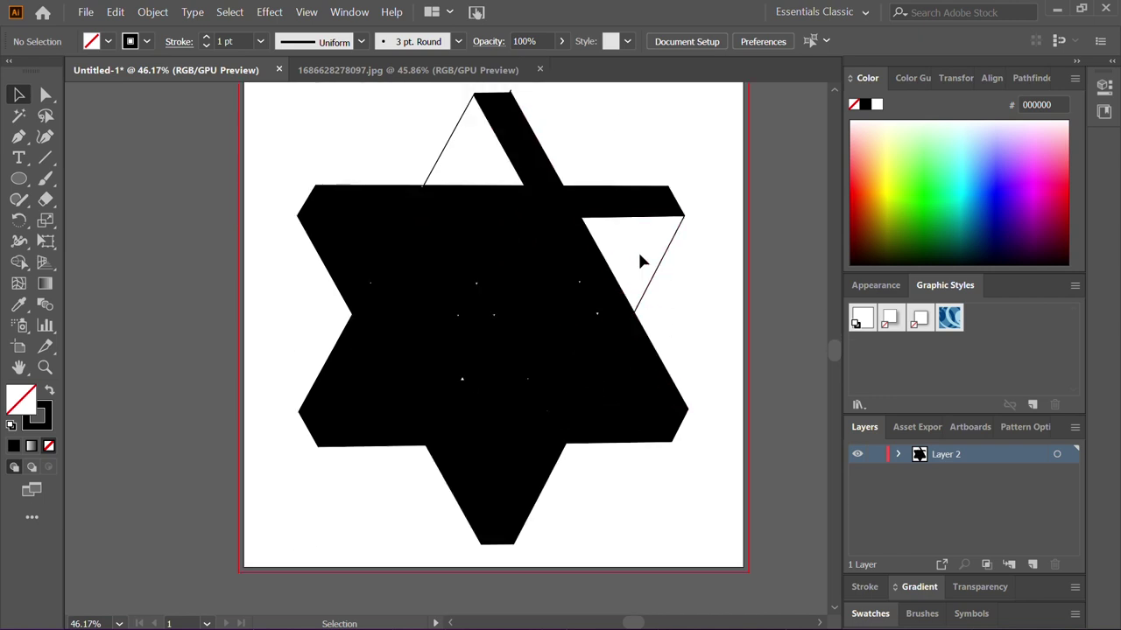
click(358, 240)
click(369, 310)
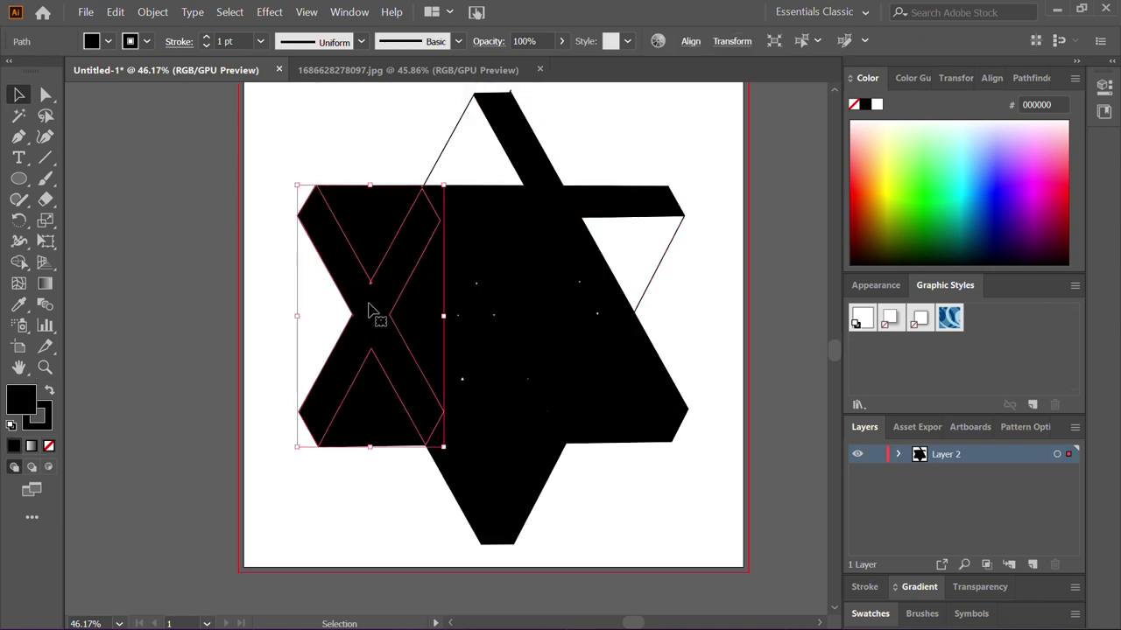
click(49, 448)
click(316, 145)
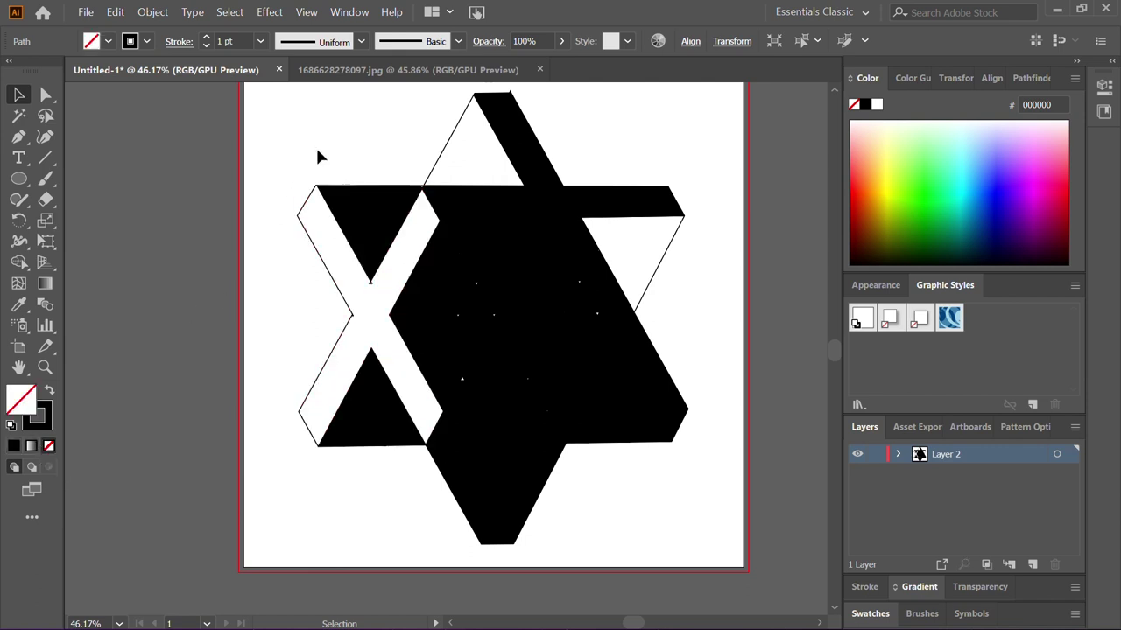
Remove the fill from the bent bands on the upper-left and right sides of the inner hexagon.
click(441, 274)
key(slash)
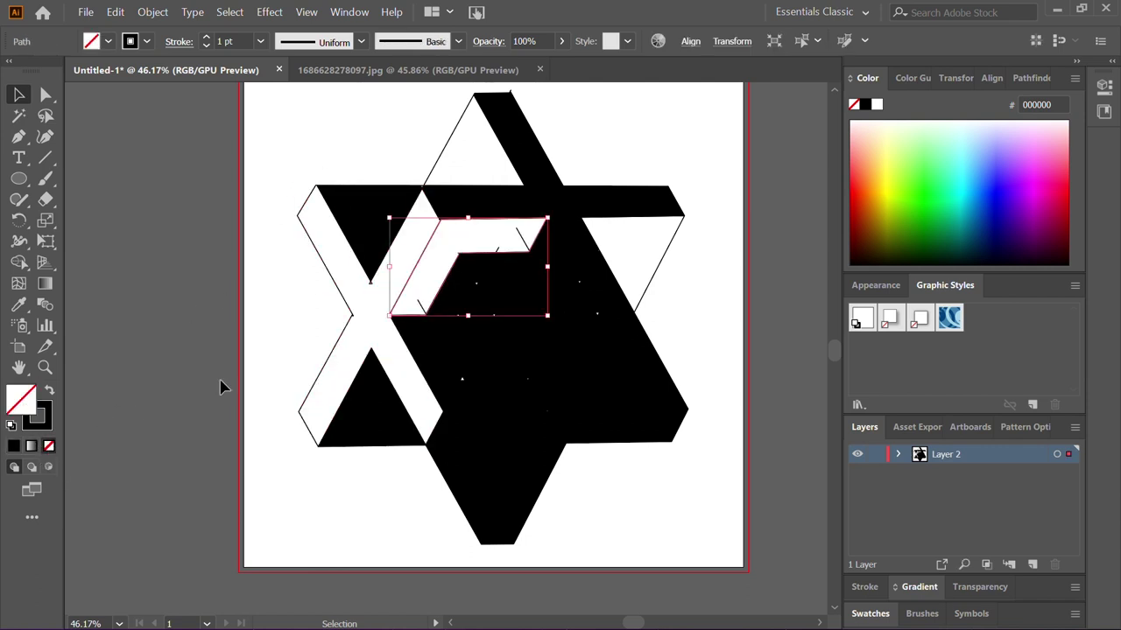
click(674, 163)
click(560, 283)
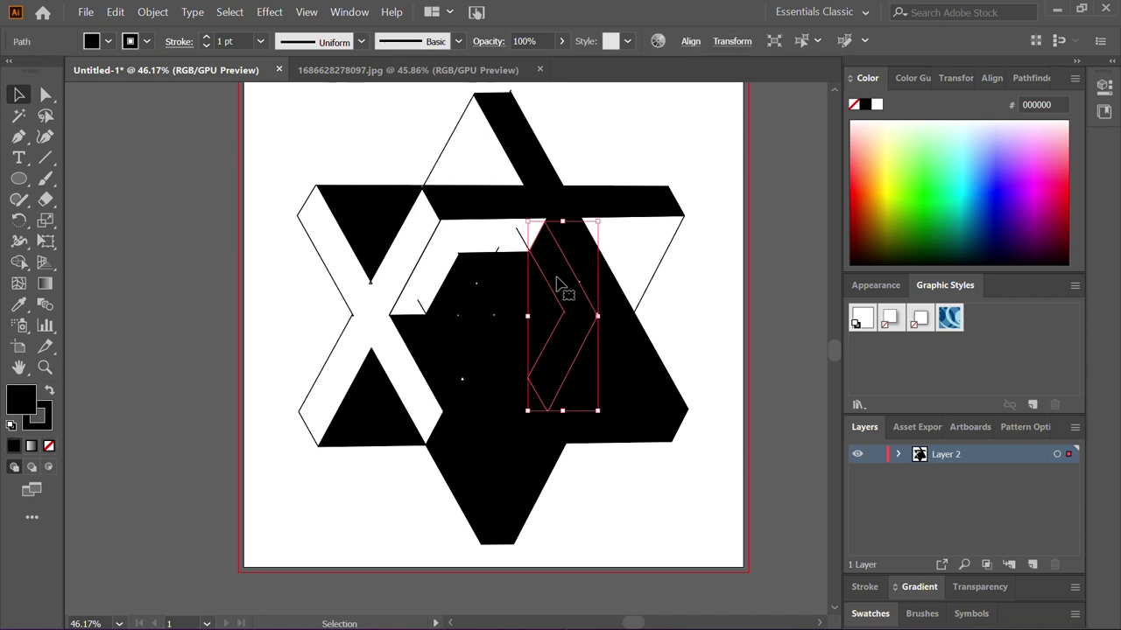
click(34, 448)
click(49, 446)
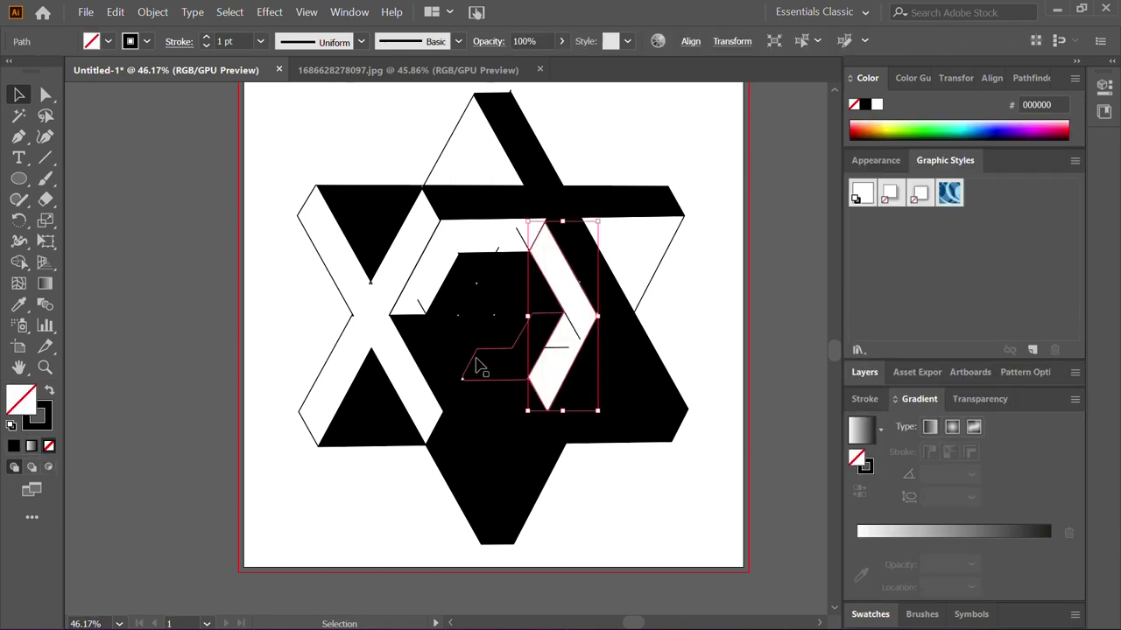
click(435, 375)
click(270, 317)
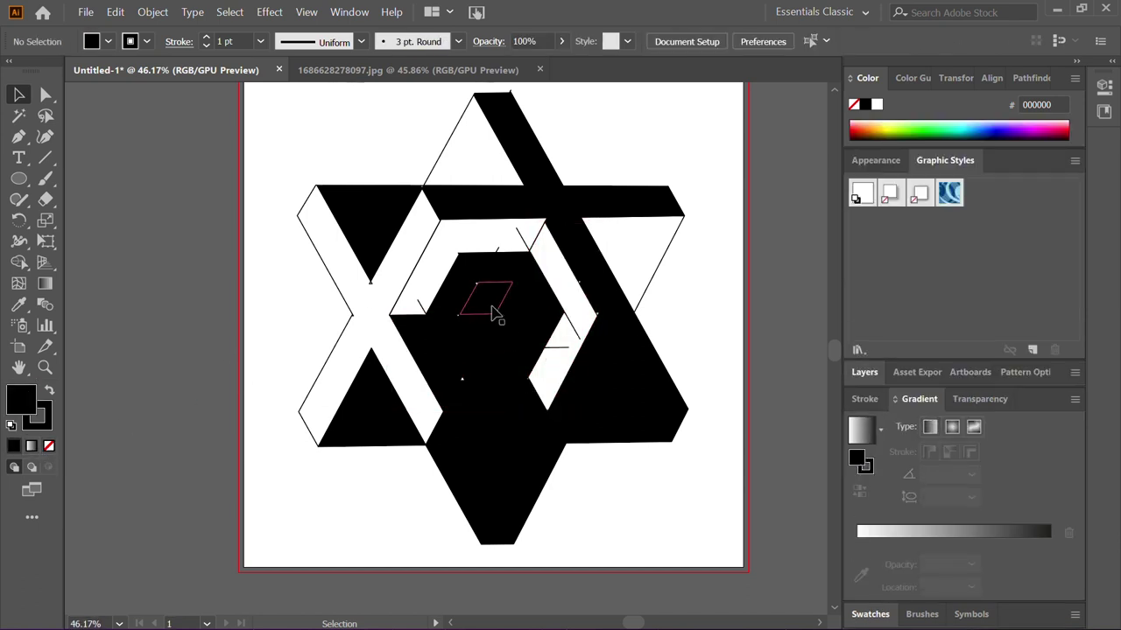
Remove the fill from the left and lower-right bent bands of the ring around the central cube.
click(450, 333)
click(50, 448)
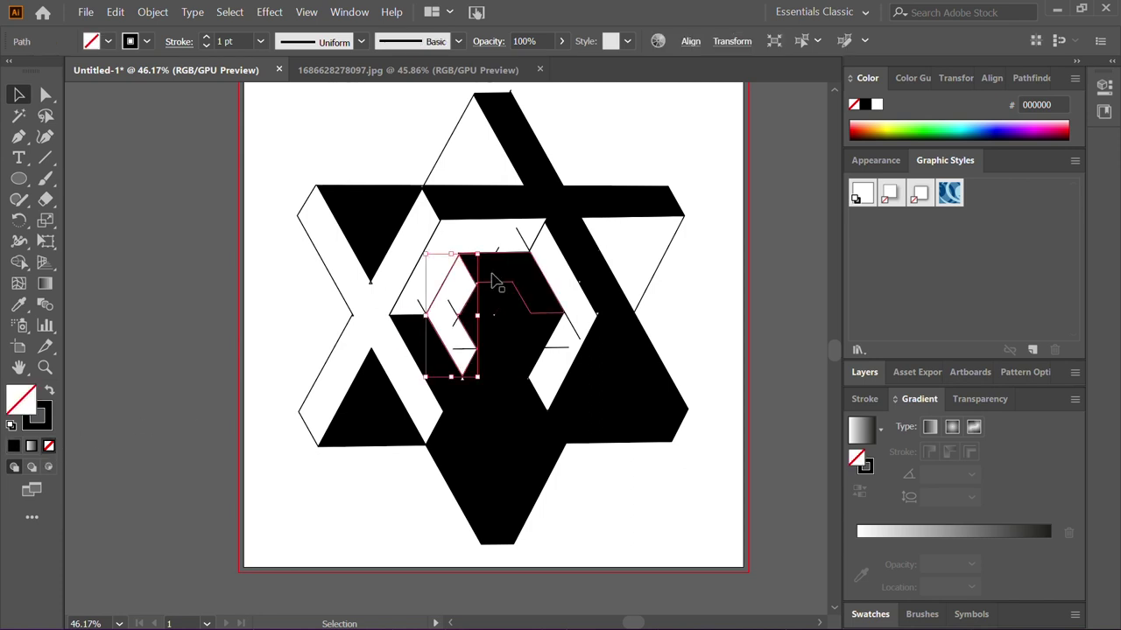
click(530, 352)
click(49, 446)
click(648, 306)
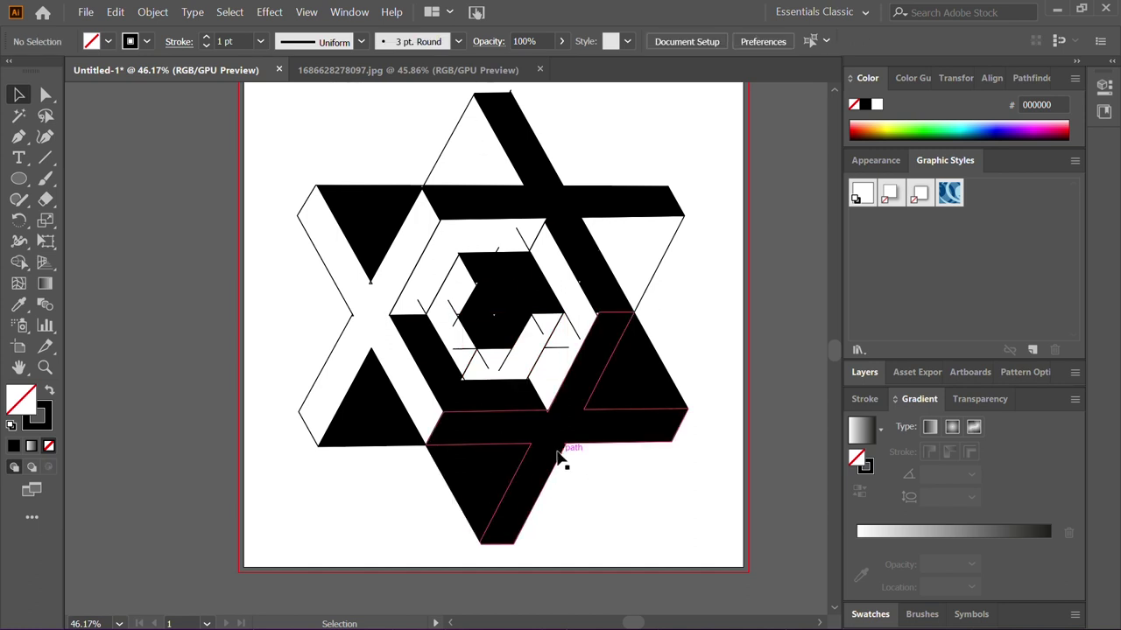
Remove the fill from the X-shaped crossing band on the star's lower-right side.
click(558, 456)
key(slash)
click(519, 478)
Remove the fill from the triangles at the star's bottom point and lower-left point.
click(479, 490)
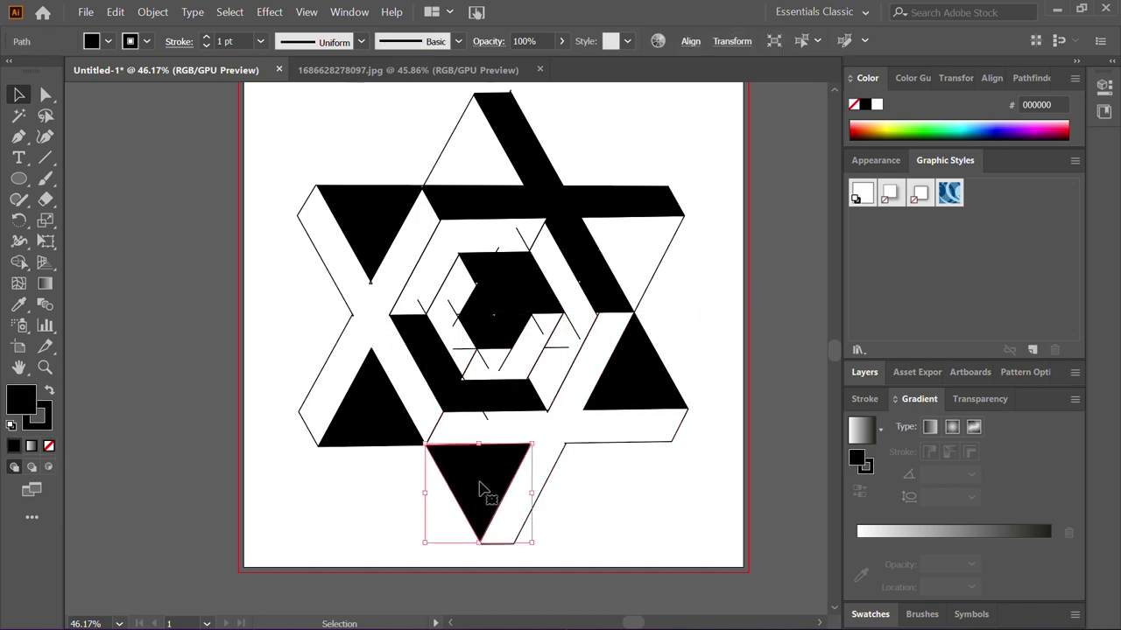
click(49, 447)
click(372, 435)
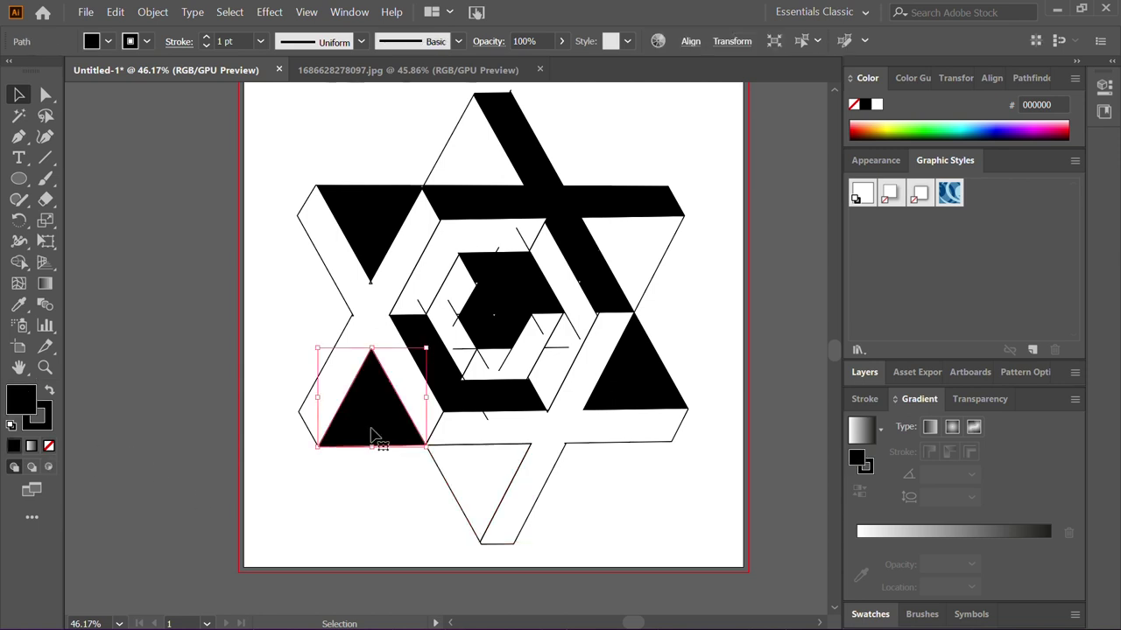
click(49, 446)
click(517, 413)
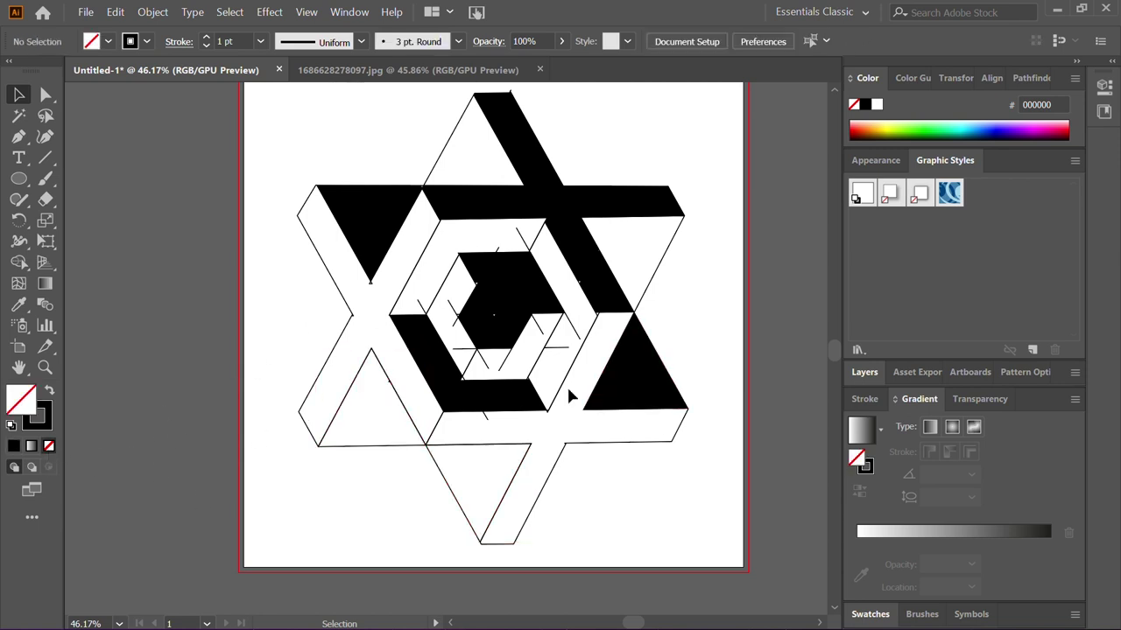
Remove the fill from the top and right faces of the central cube, leaving its lower-left face black.
click(484, 337)
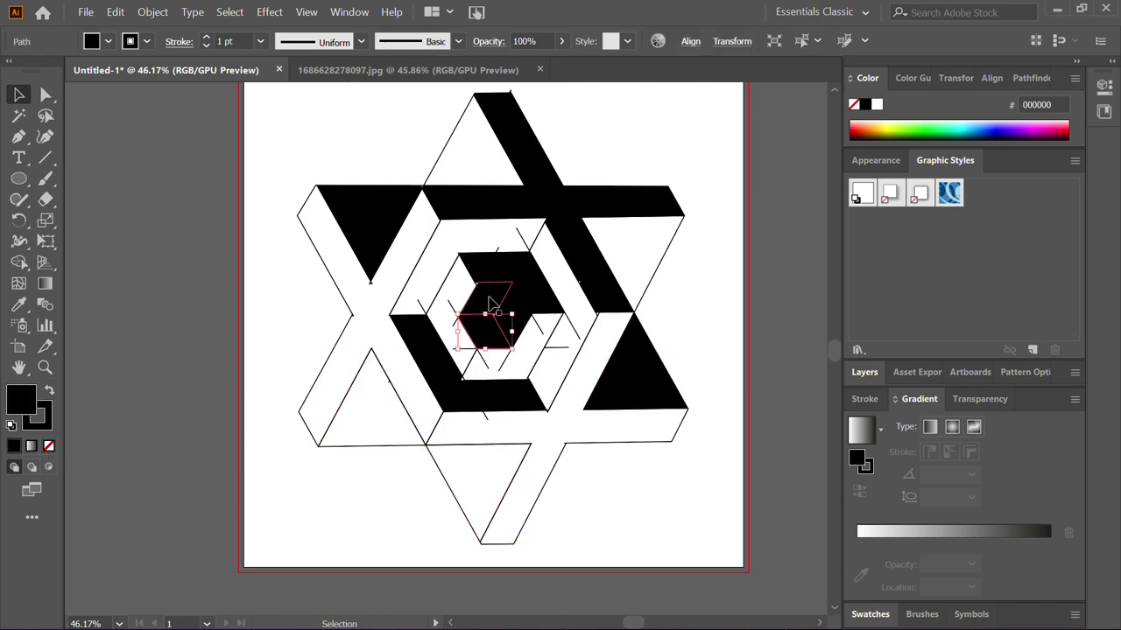
click(491, 302)
shift+click(519, 341)
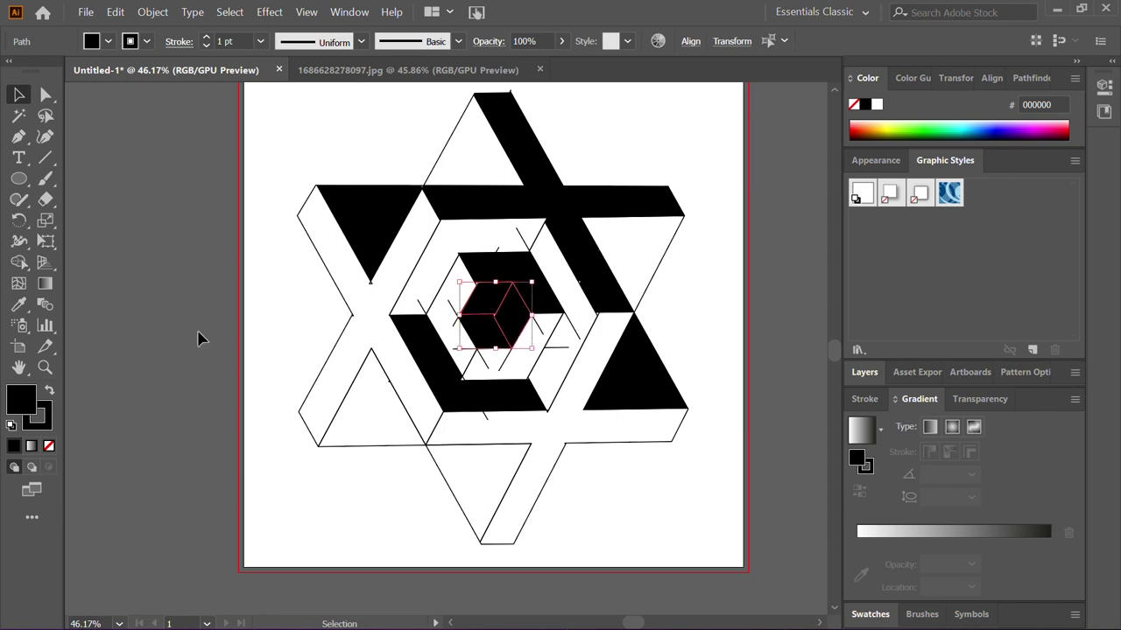
click(49, 448)
click(280, 366)
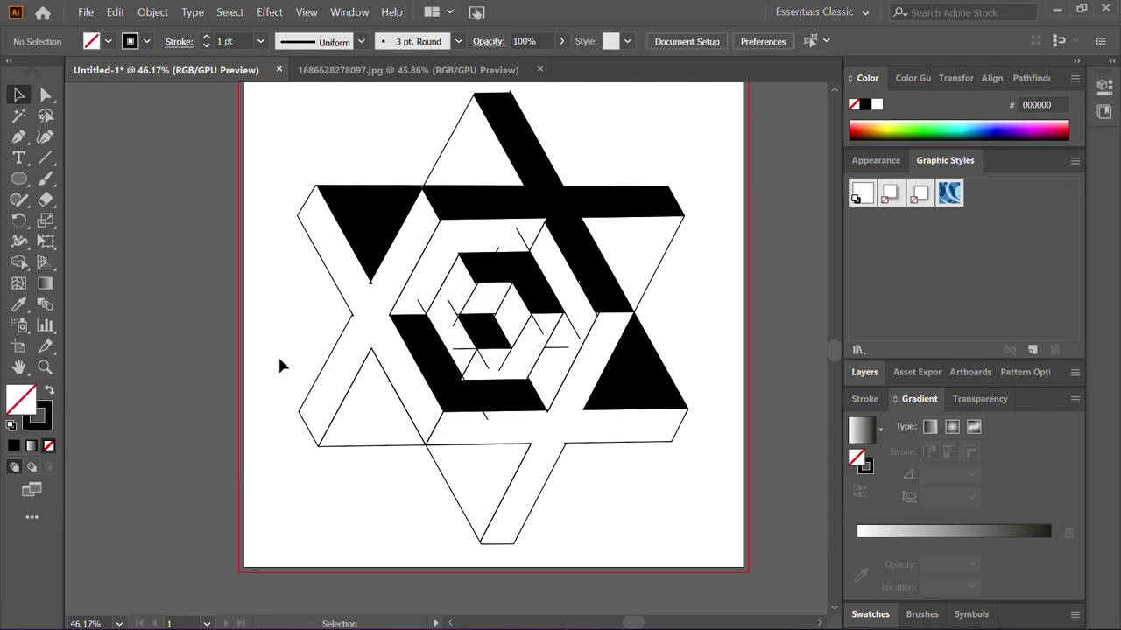
Delete the leftover short construction lines sticking out around the inner hexagon rings and the central cube.
click(575, 330)
key(Delete)
click(563, 347)
key(Delete)
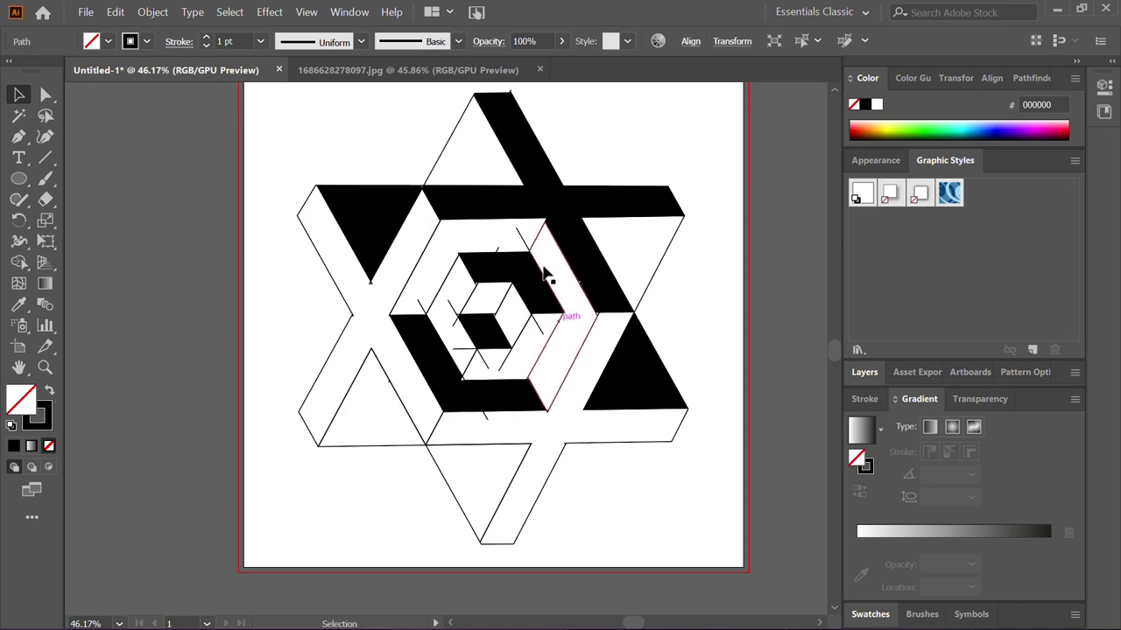
click(523, 239)
click(525, 247)
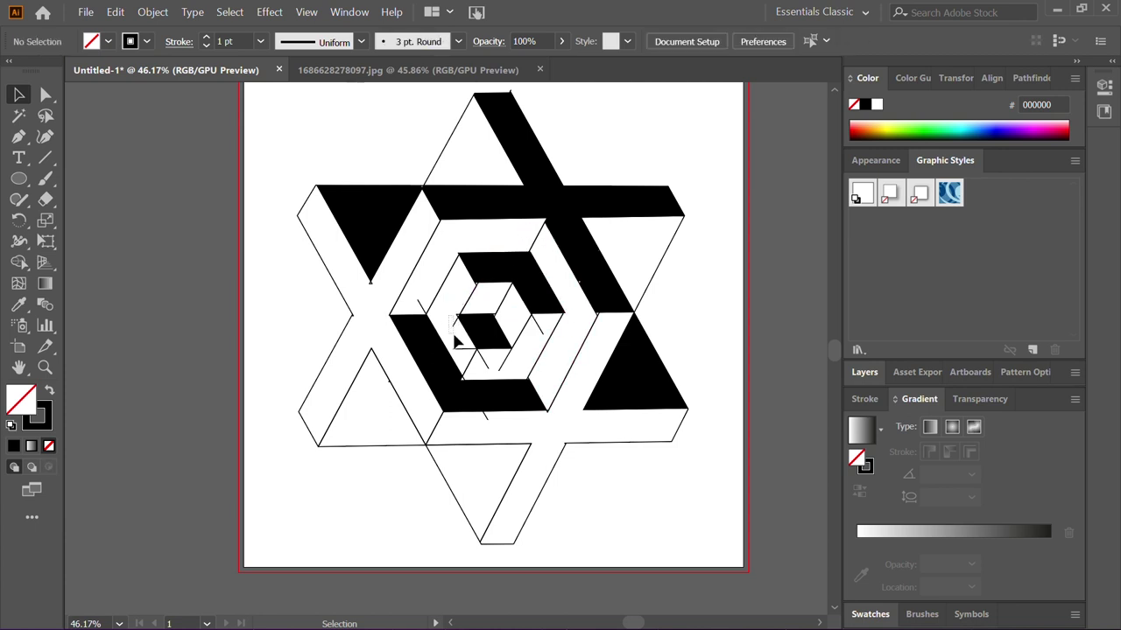
drag(457, 342, 464, 362)
key(Delete)
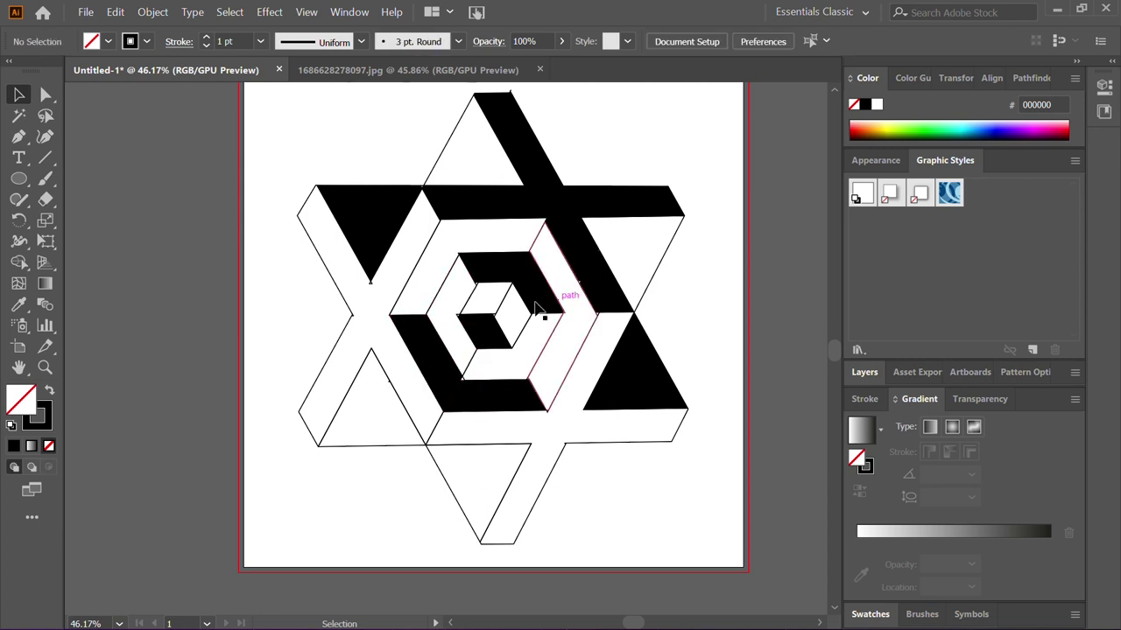
click(404, 293)
click(392, 151)
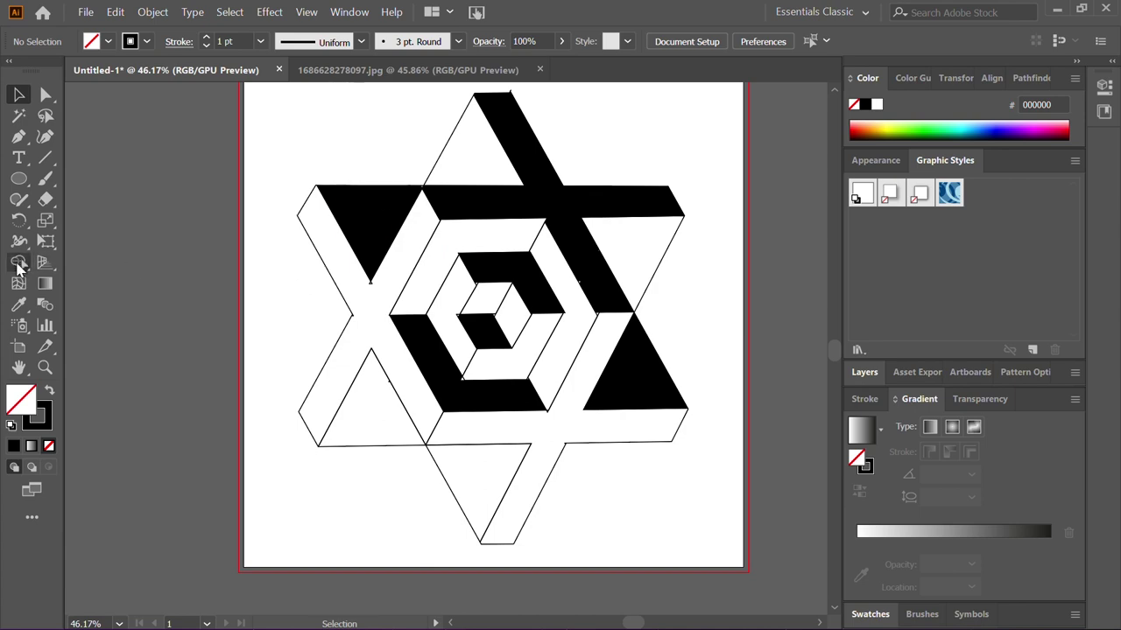
click(19, 262)
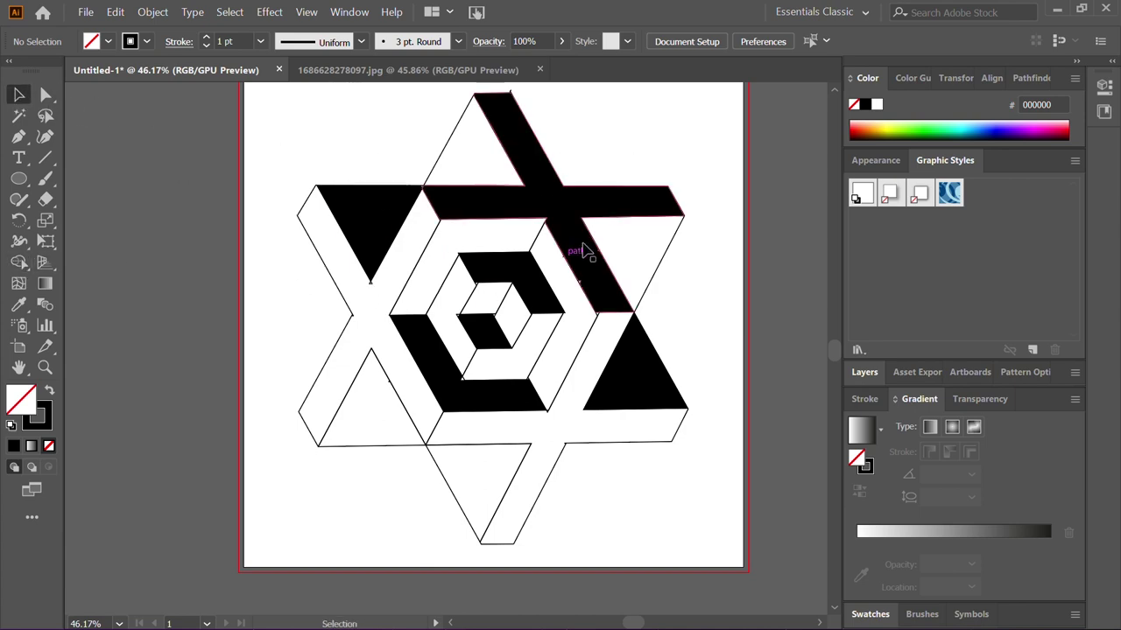